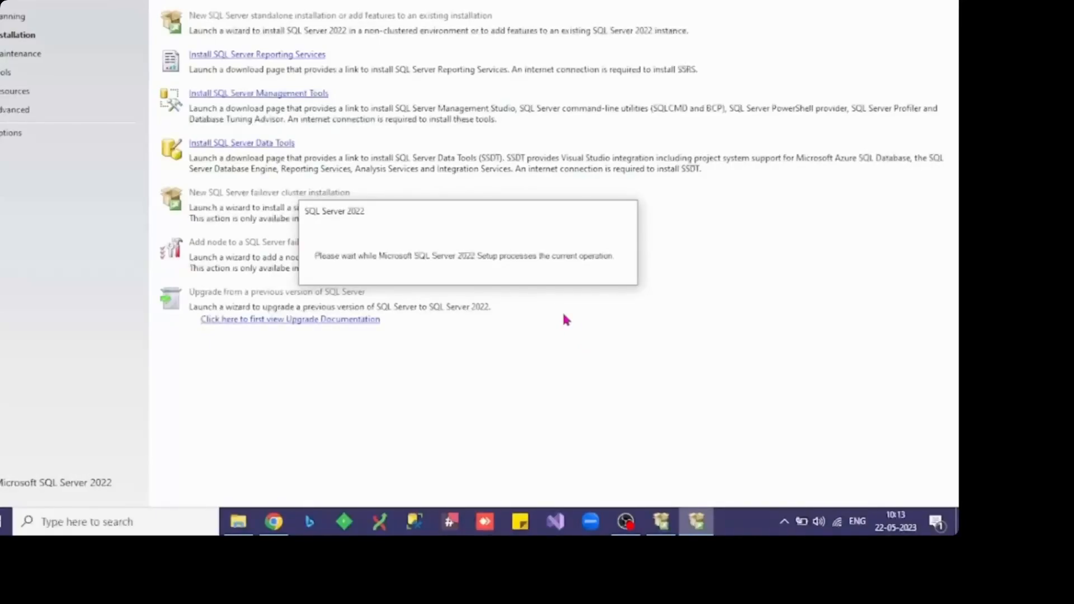
Step: Accept the SQL Server 2022 license terms, exclude the Azure Extension for SQL Server, and continue to feature selection
{"action": "left_click", "coordinate": [648, 481]}
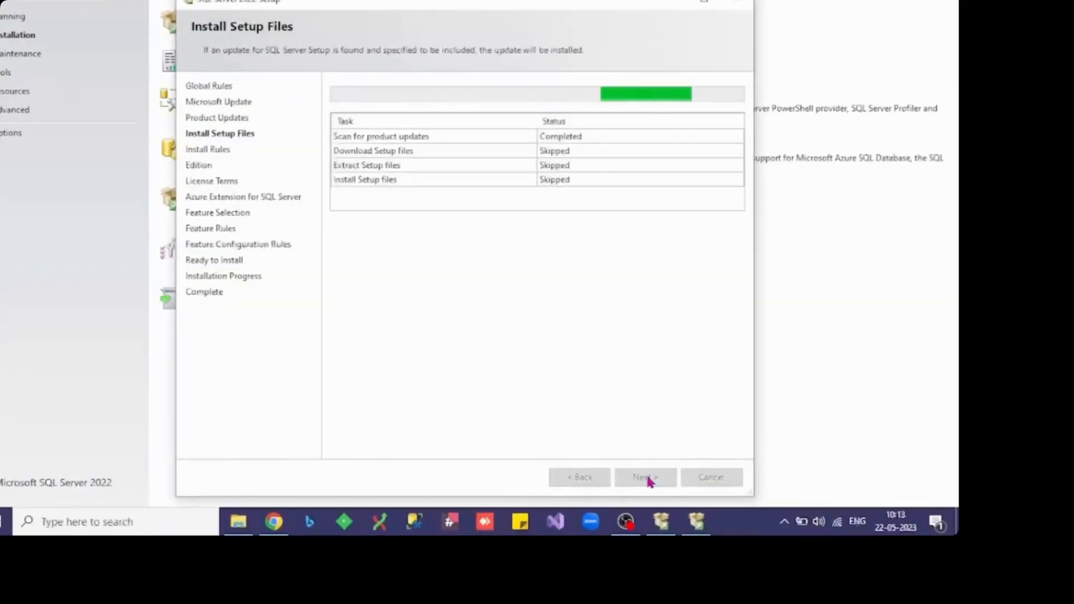
{"action": "left_click", "coordinate": [647, 477]}
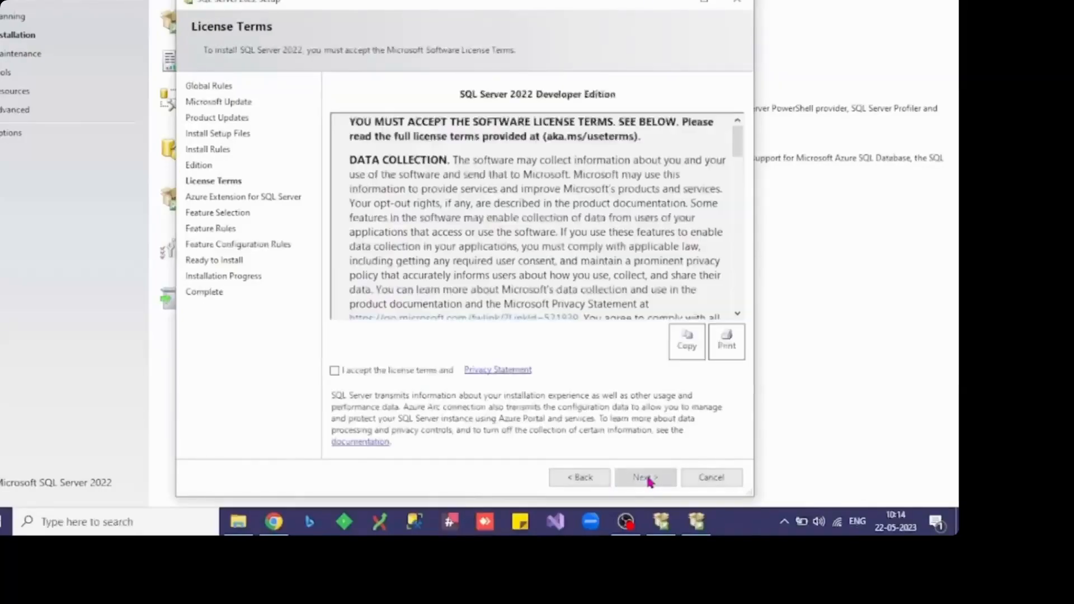
{"action": "left_click", "coordinate": [425, 376]}
{"action": "left_click", "coordinate": [644, 479]}
{"action": "left_click", "coordinate": [337, 89]}
{"action": "left_click", "coordinate": [643, 477]}
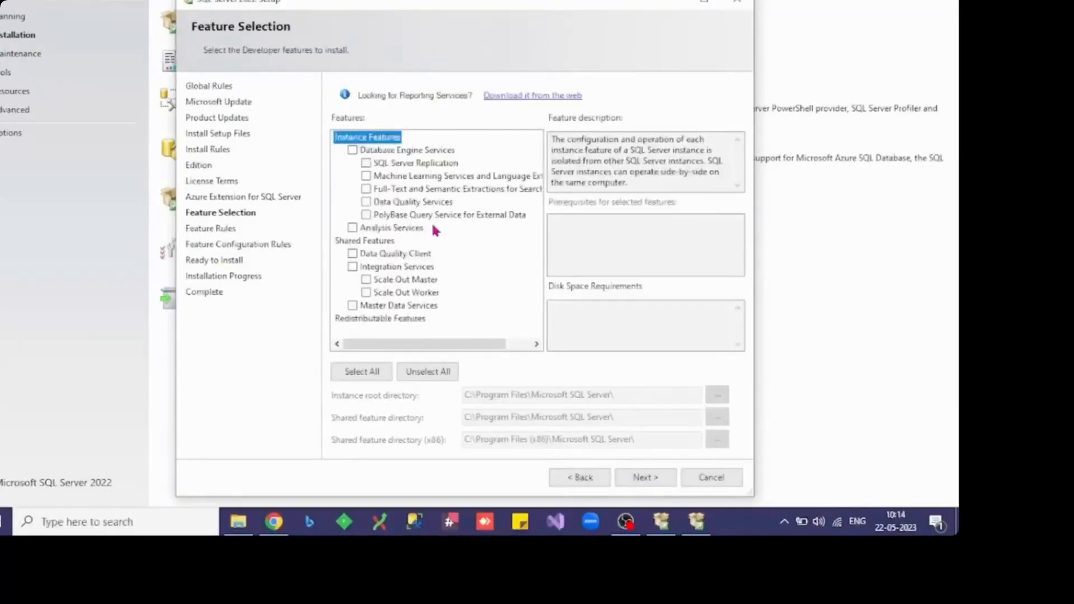
Step: Select the Database Engine Services feature for installation and continue to the instance configuration
{"action": "left_click", "coordinate": [366, 177]}
{"action": "left_click", "coordinate": [366, 177]}
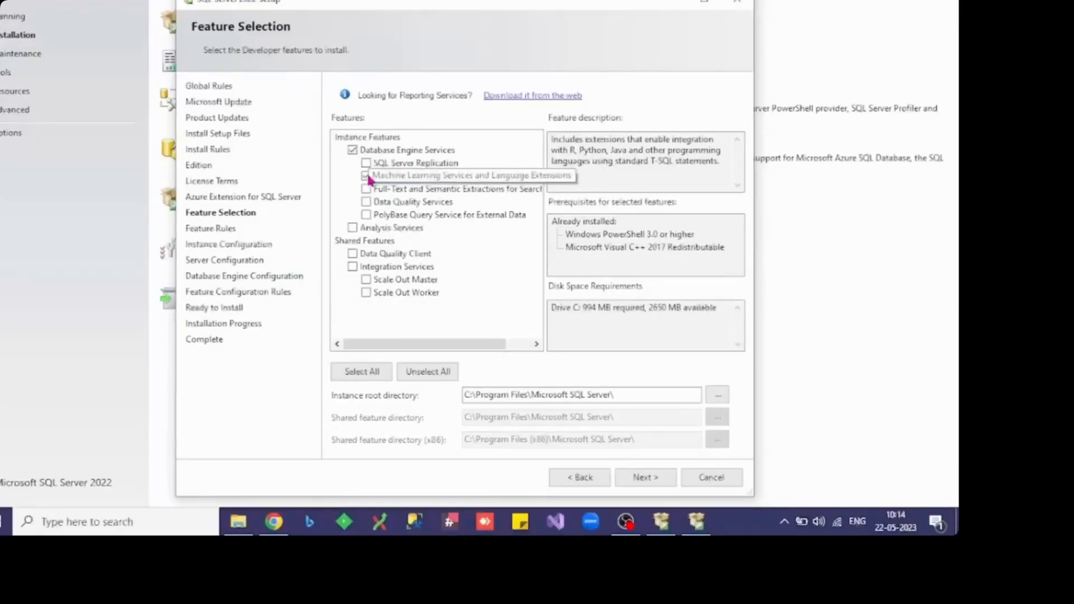
{"action": "left_click", "coordinate": [366, 177]}
{"action": "left_click", "coordinate": [646, 478]}
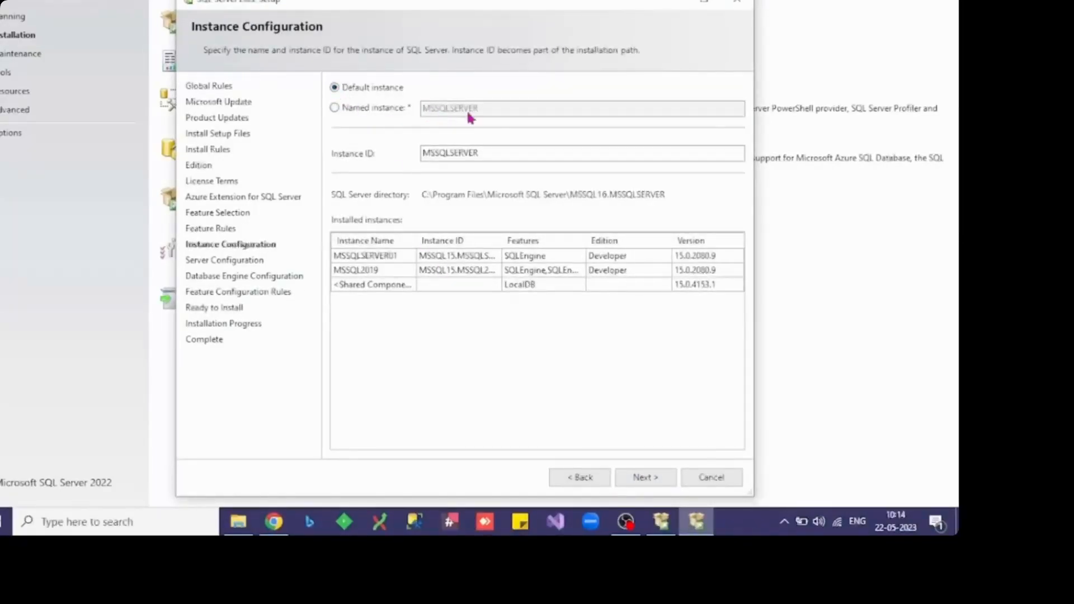
Step: Try the named instance option with the name Instance1, and switch back to the default instance
{"action": "left_click", "coordinate": [335, 107]}
{"action": "left_click", "coordinate": [429, 110]}
{"action": "type", "text": "instance1"}
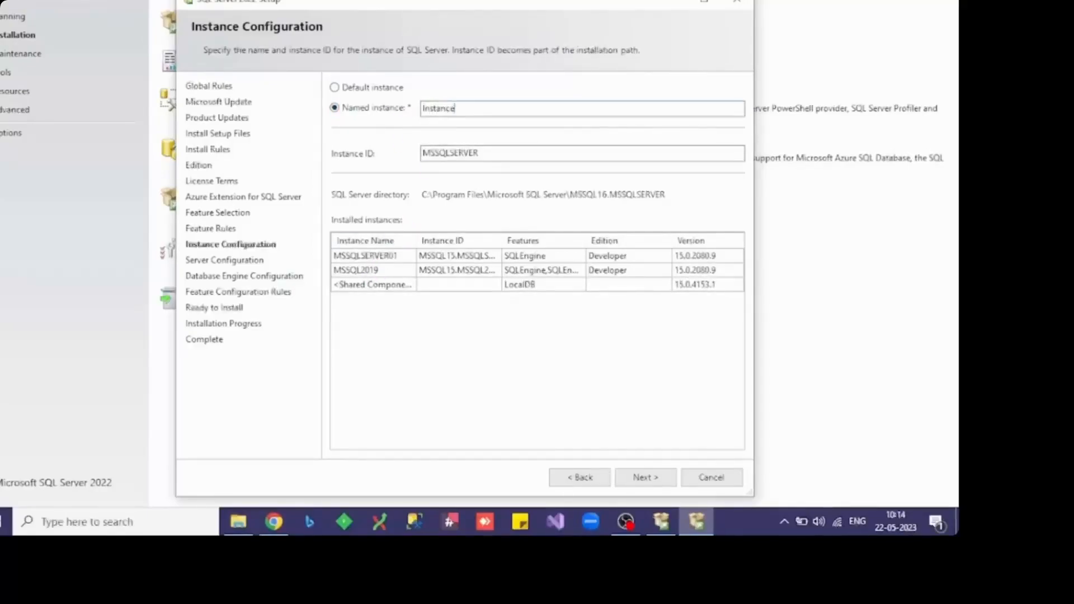
{"action": "left_click", "coordinate": [335, 88]}
Step: Configure Mixed Mode authentication, enter and confirm the sa account password, and add the current user as a SQL Server administrator
{"action": "left_click", "coordinate": [641, 479]}
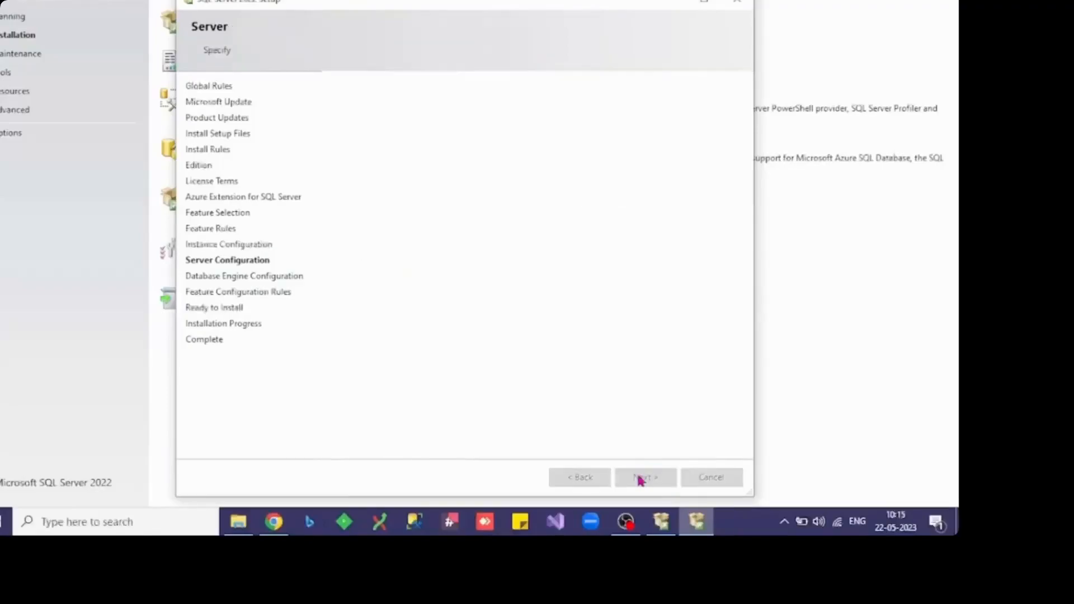
{"action": "left_click", "coordinate": [643, 477]}
{"action": "left_click", "coordinate": [385, 180]}
{"action": "left_click", "coordinate": [427, 223]}
{"action": "type", "text": "********"}
{"action": "key", "text": "Tab"}
{"action": "type", "text": "********"}
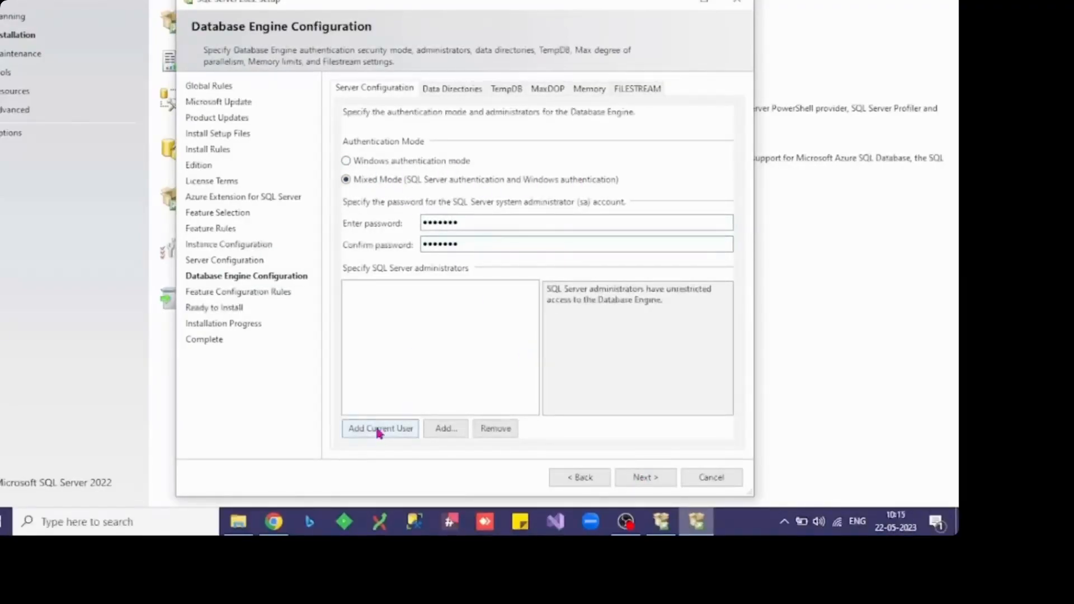
{"action": "left_click", "coordinate": [380, 430]}
{"action": "left_click", "coordinate": [643, 477]}
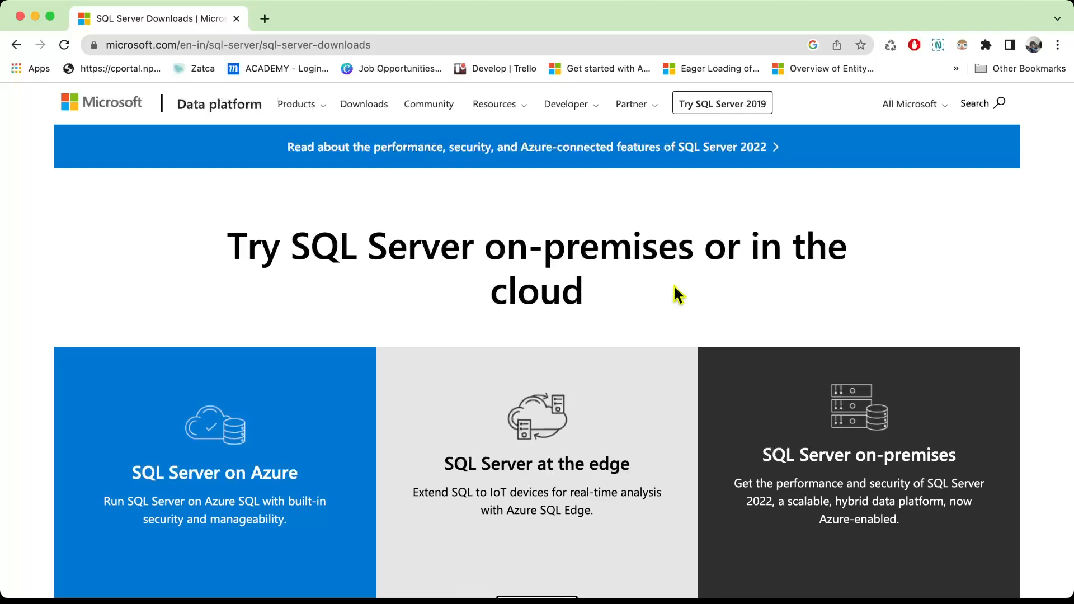
Step: Download the free SQL Server 2022 Developer edition from the SQL Server downloads page
{"action": "scroll", "coordinate": [673, 286], "scroll_direction": "down", "scroll_amount": 5}
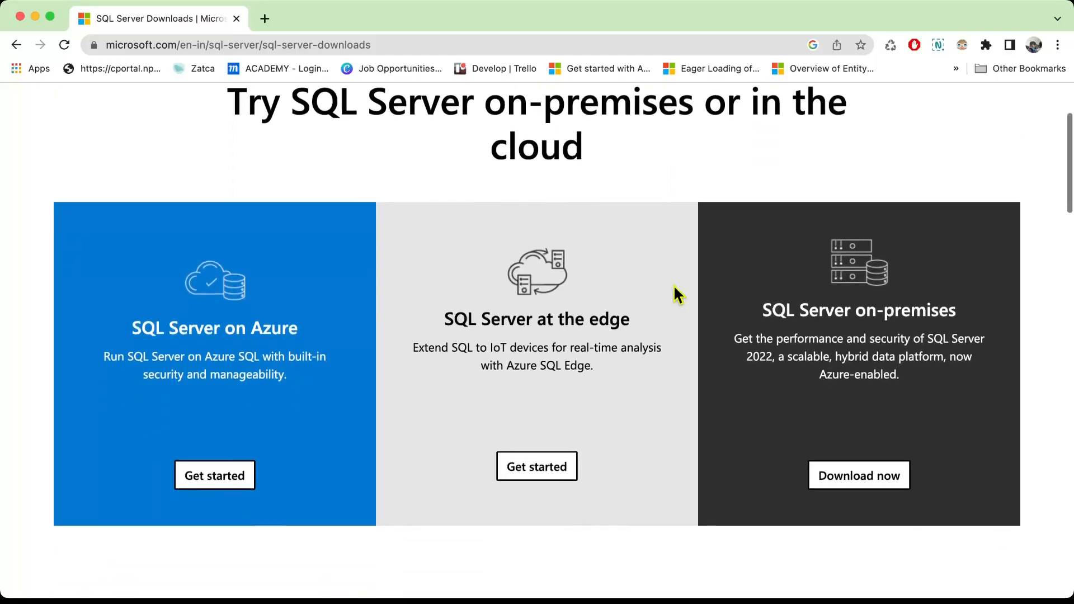
{"action": "scroll", "coordinate": [674, 287], "scroll_direction": "down", "scroll_amount": 6}
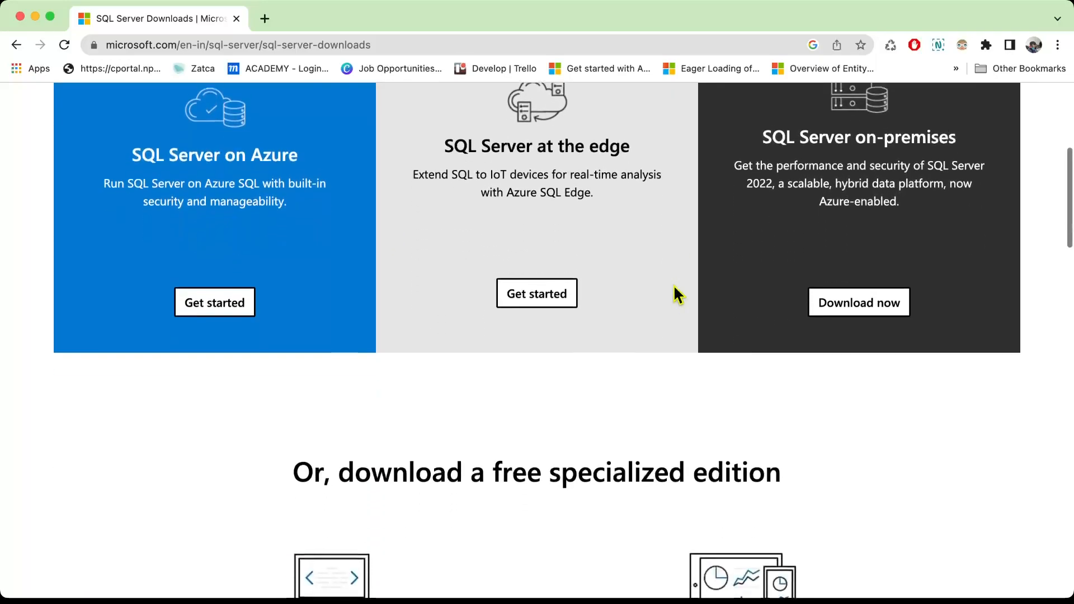
{"action": "scroll", "coordinate": [677, 293], "scroll_direction": "down", "scroll_amount": 5}
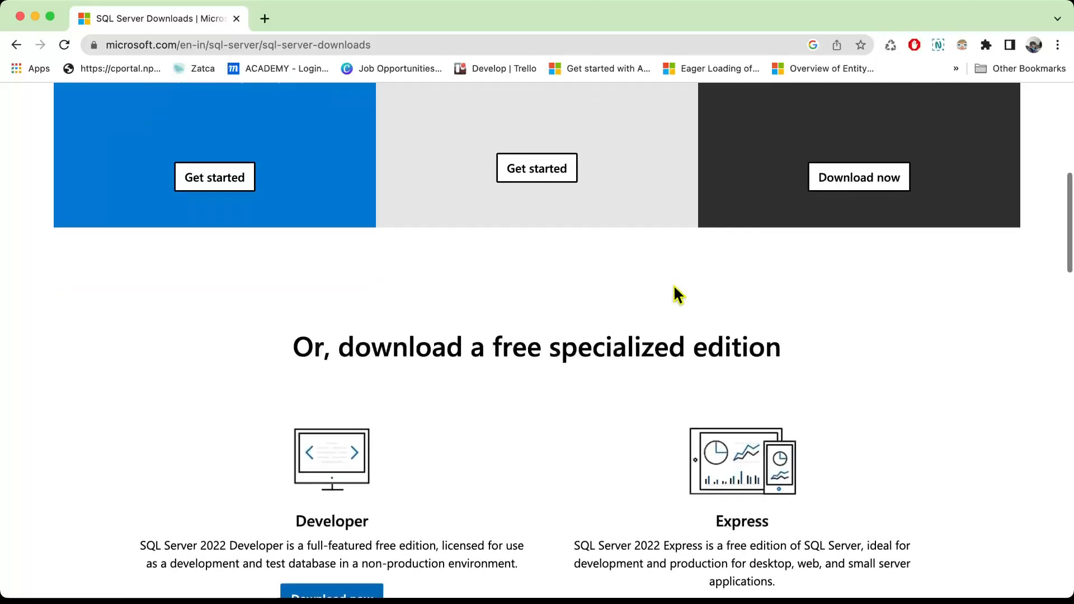
{"action": "scroll", "coordinate": [674, 286], "scroll_direction": "down", "scroll_amount": 3}
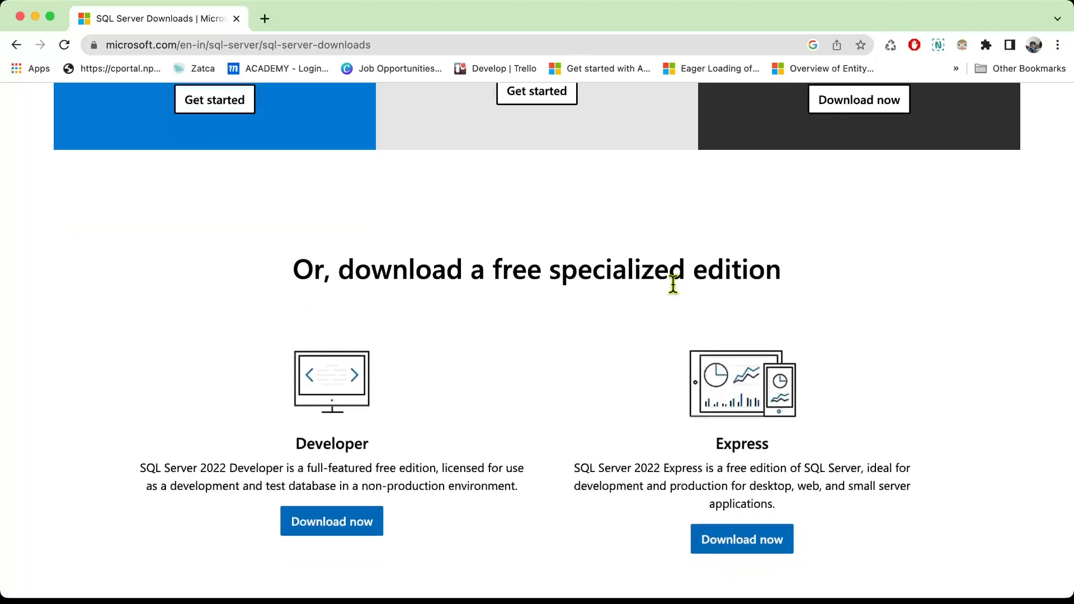
{"action": "scroll", "coordinate": [529, 307], "scroll_direction": "down", "scroll_amount": 2}
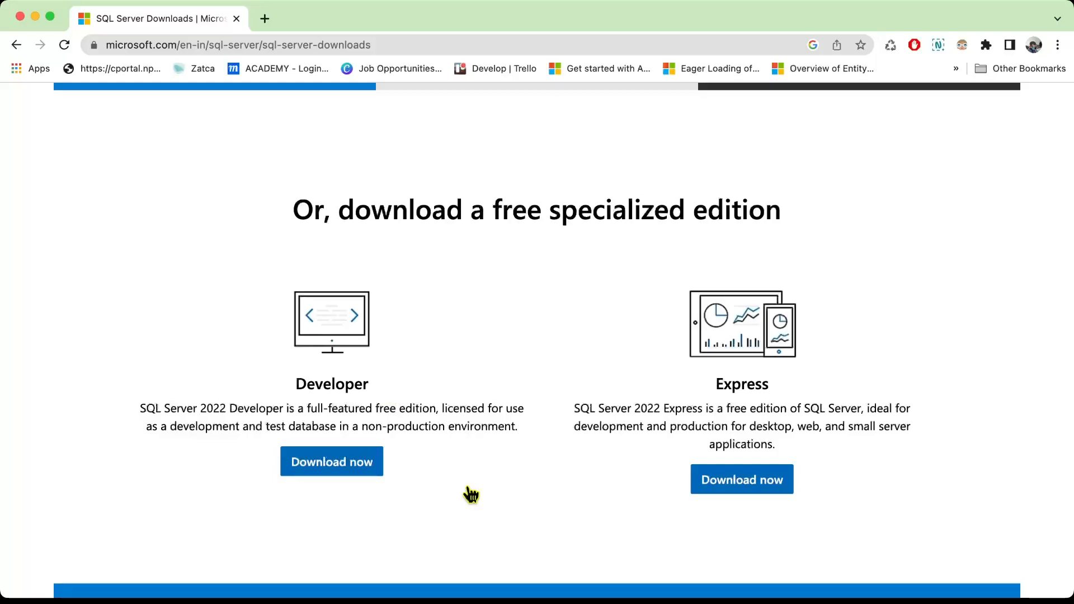
{"action": "left_click", "coordinate": [341, 469]}
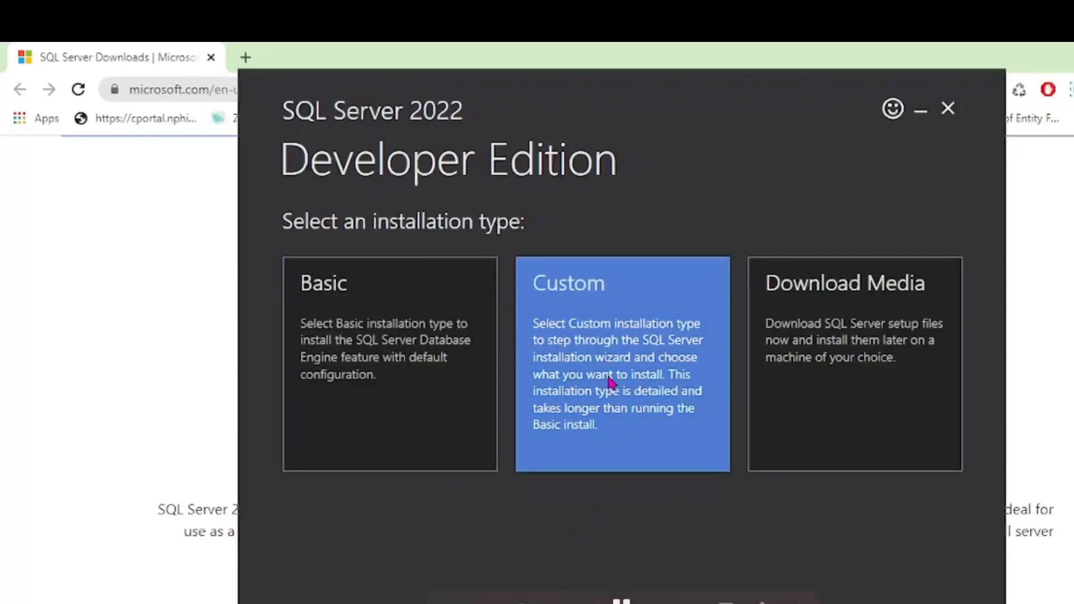
Step: Try the Basic installation type, accepting the license terms and choosing Program Files on drive E: as the install location
{"action": "left_click", "coordinate": [388, 417]}
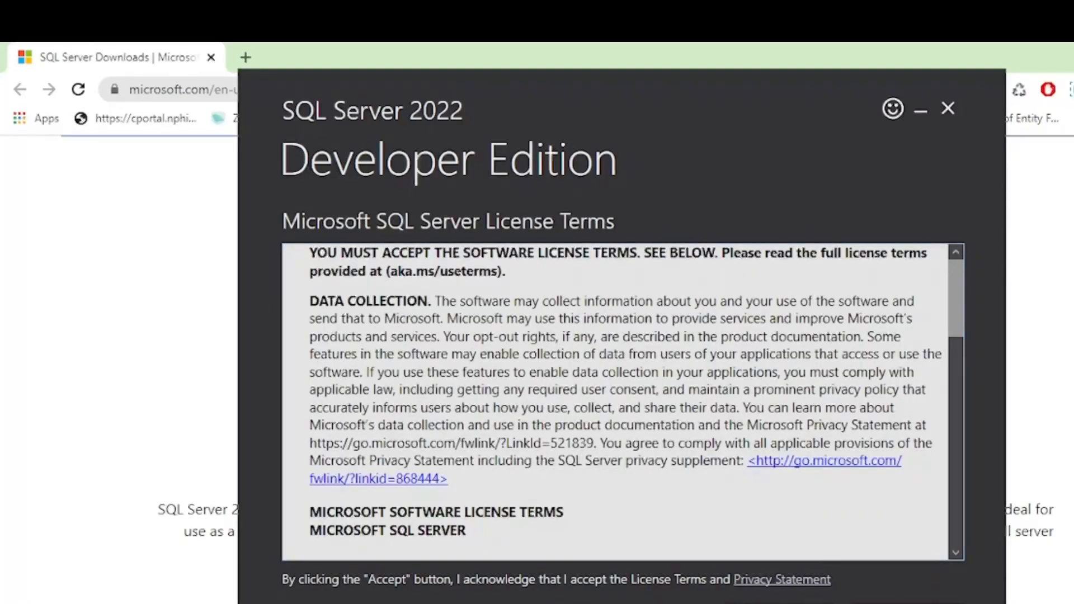
{"action": "left_click", "coordinate": [898, 603]}
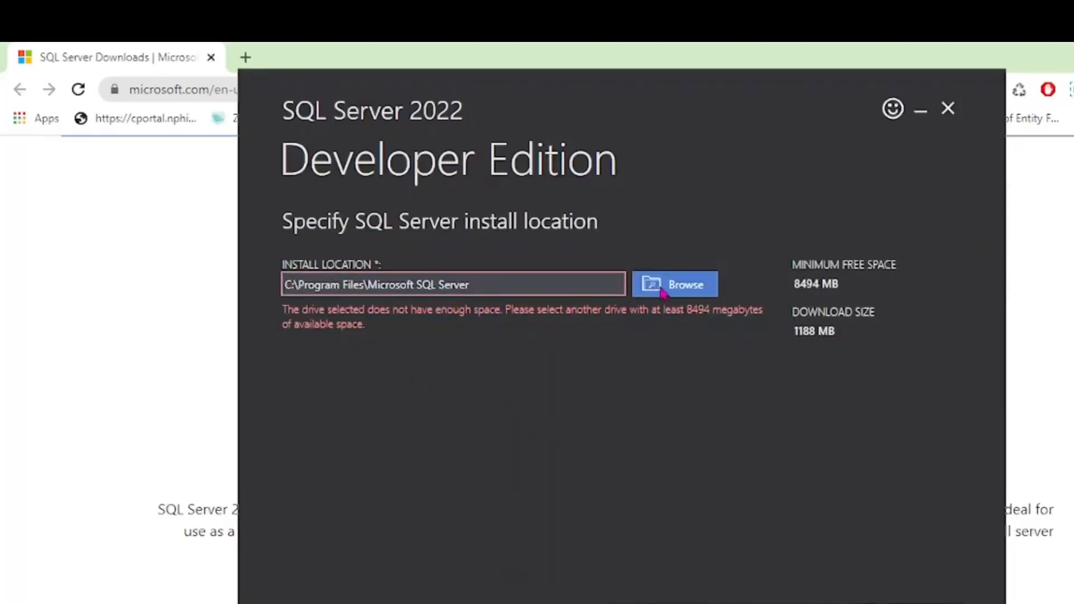
{"action": "left_click", "coordinate": [680, 284]}
{"action": "scroll", "coordinate": [592, 402], "scroll_direction": "down", "scroll_amount": 1}
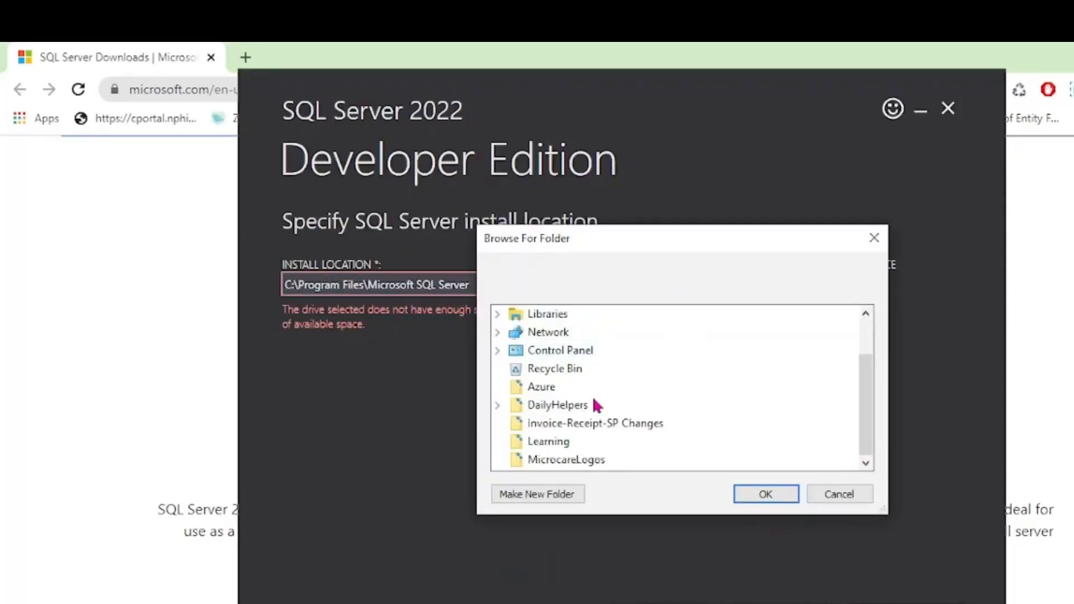
{"action": "scroll", "coordinate": [630, 407], "scroll_direction": "up", "scroll_amount": 1}
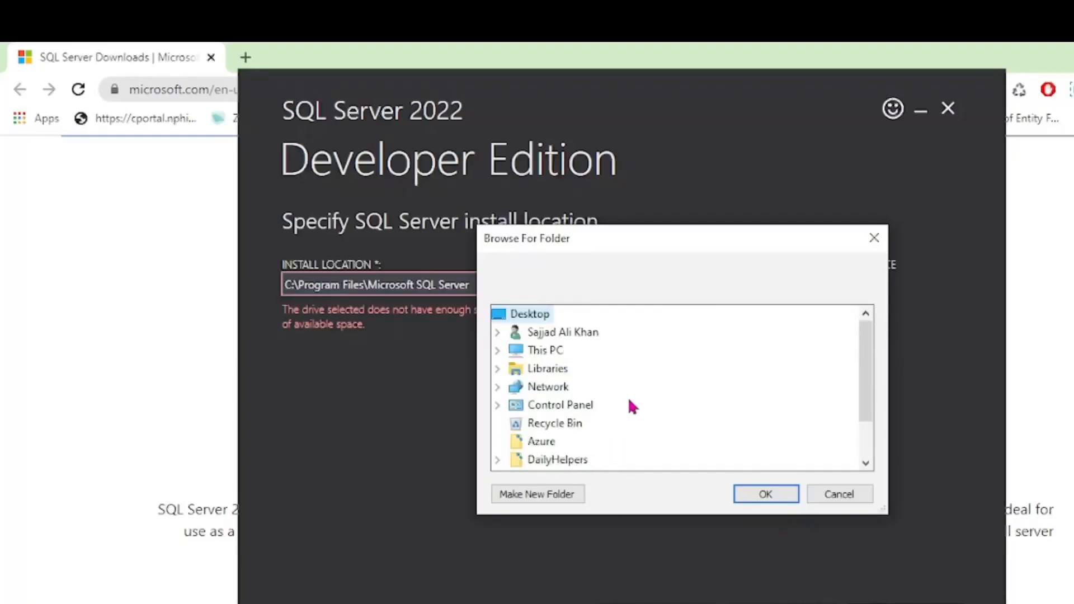
{"action": "double_click", "coordinate": [559, 351]}
{"action": "scroll", "coordinate": [606, 445], "scroll_direction": "down", "scroll_amount": 1}
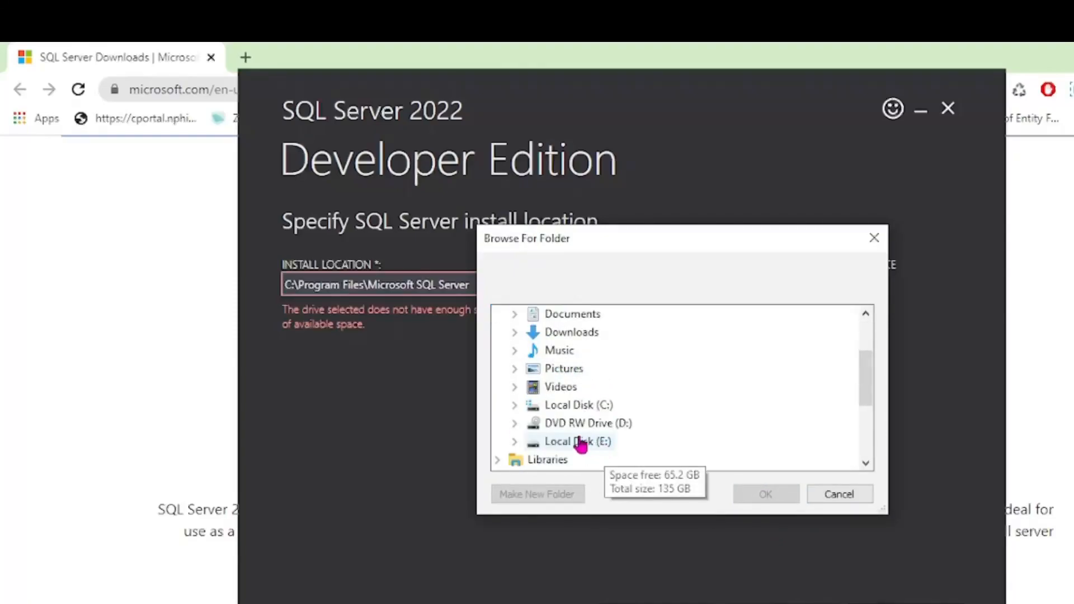
{"action": "double_click", "coordinate": [577, 442]}
{"action": "scroll", "coordinate": [660, 404], "scroll_direction": "down", "scroll_amount": 2}
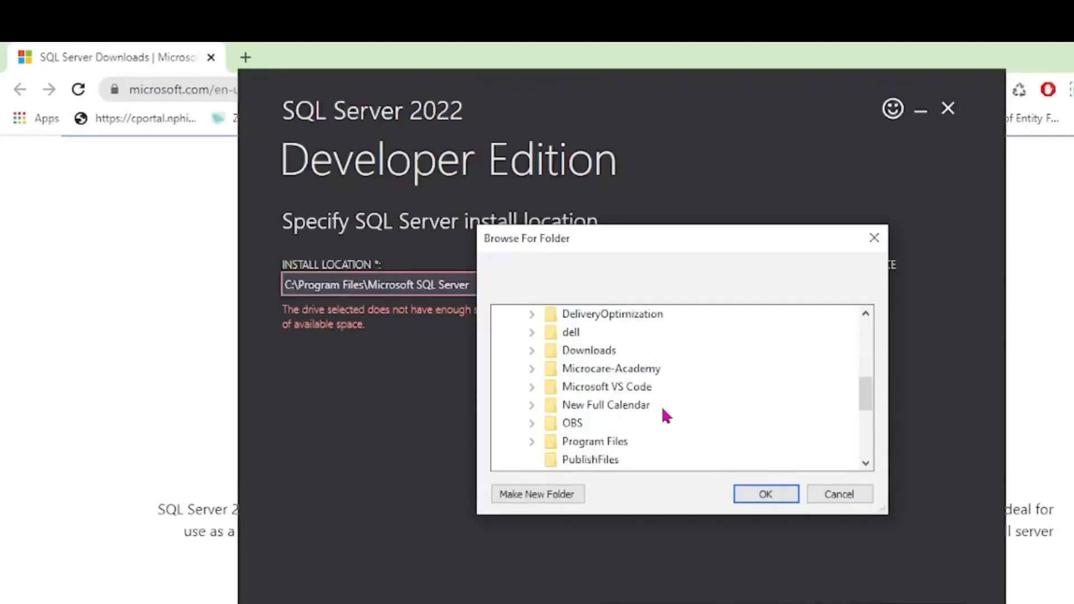
{"action": "double_click", "coordinate": [594, 392]}
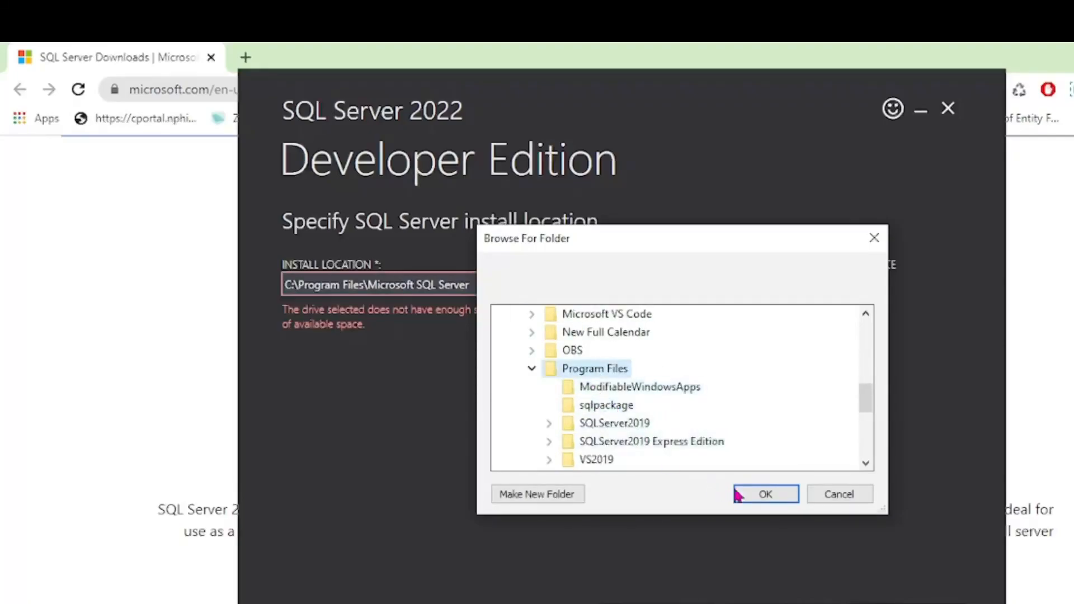
{"action": "left_click", "coordinate": [766, 495]}
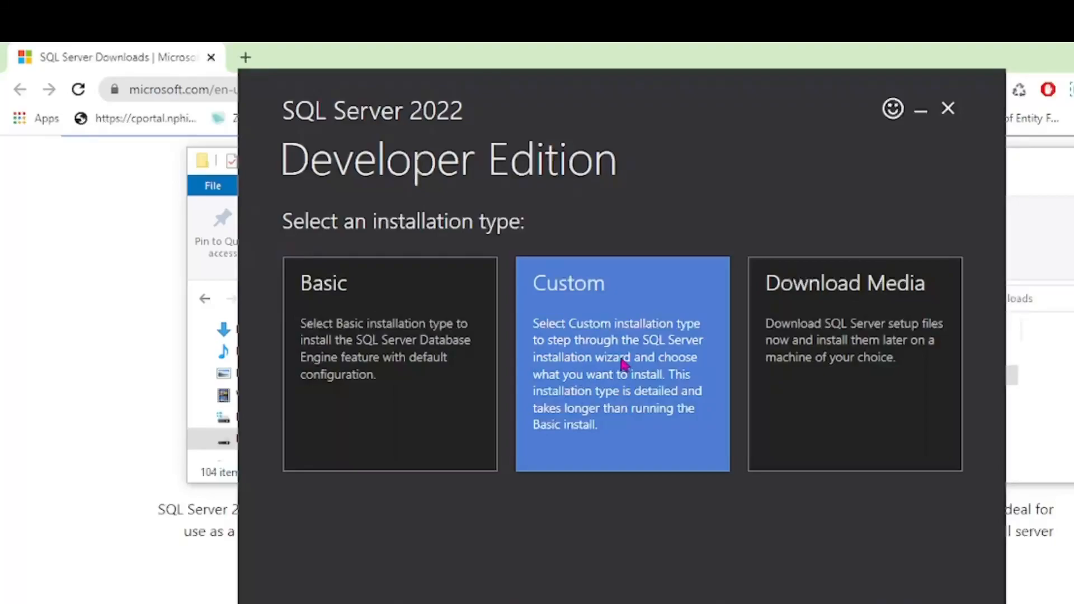
Step: Choose the Custom installation type and download the setup media to E:\Program Files
{"action": "left_click", "coordinate": [623, 364]}
{"action": "left_click", "coordinate": [693, 283]}
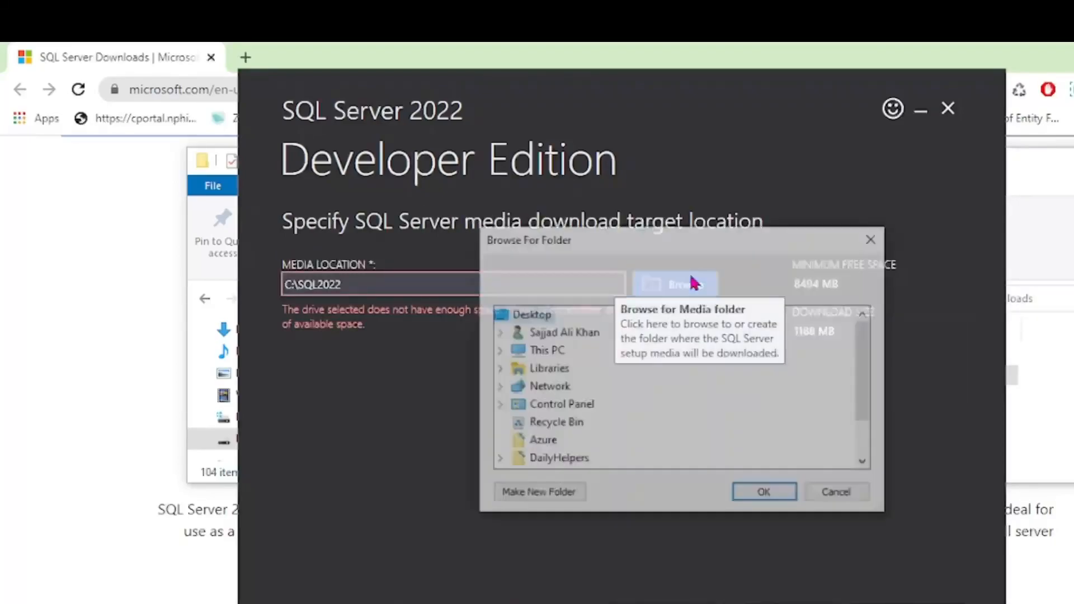
{"action": "double_click", "coordinate": [547, 352]}
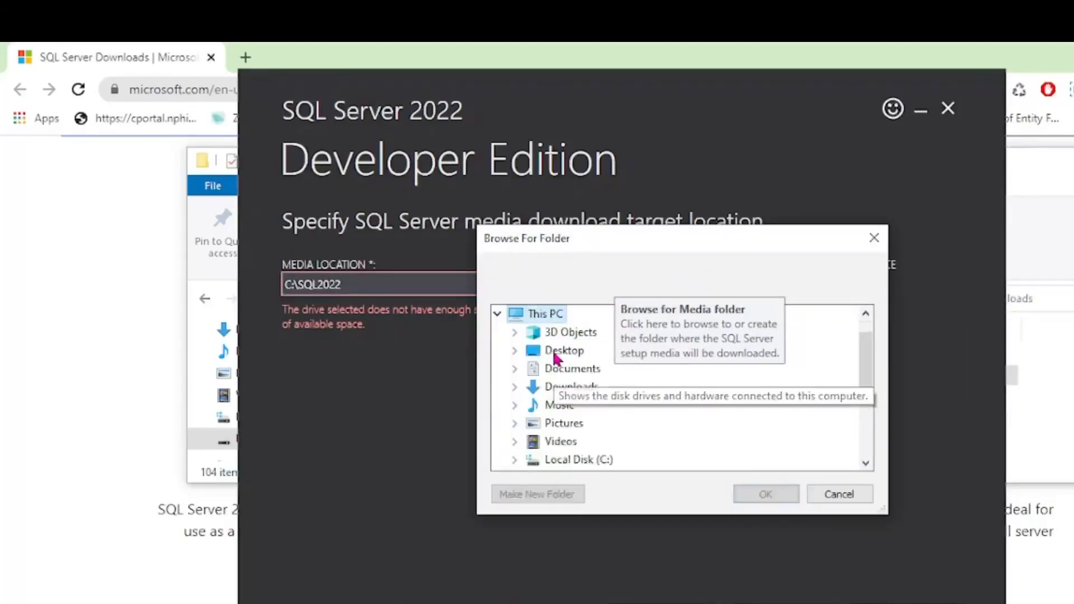
{"action": "scroll", "coordinate": [584, 463], "scroll_direction": "down", "scroll_amount": 1}
{"action": "double_click", "coordinate": [585, 442]}
{"action": "scroll", "coordinate": [700, 428], "scroll_direction": "down", "scroll_amount": 1}
{"action": "scroll", "coordinate": [701, 427], "scroll_direction": "down", "scroll_amount": 1}
{"action": "double_click", "coordinate": [584, 386]}
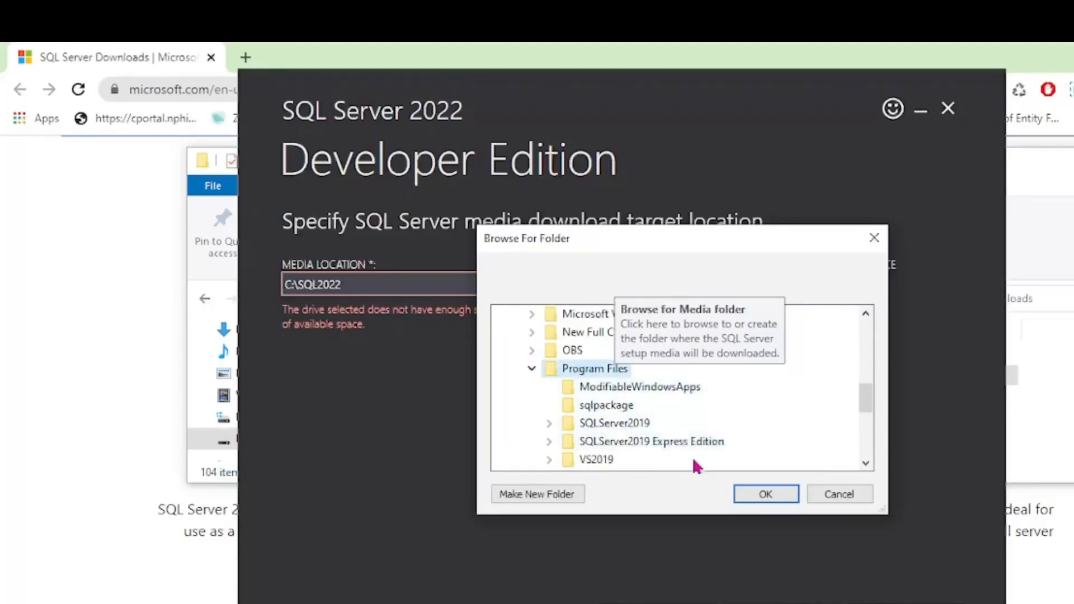
{"action": "left_click", "coordinate": [761, 493]}
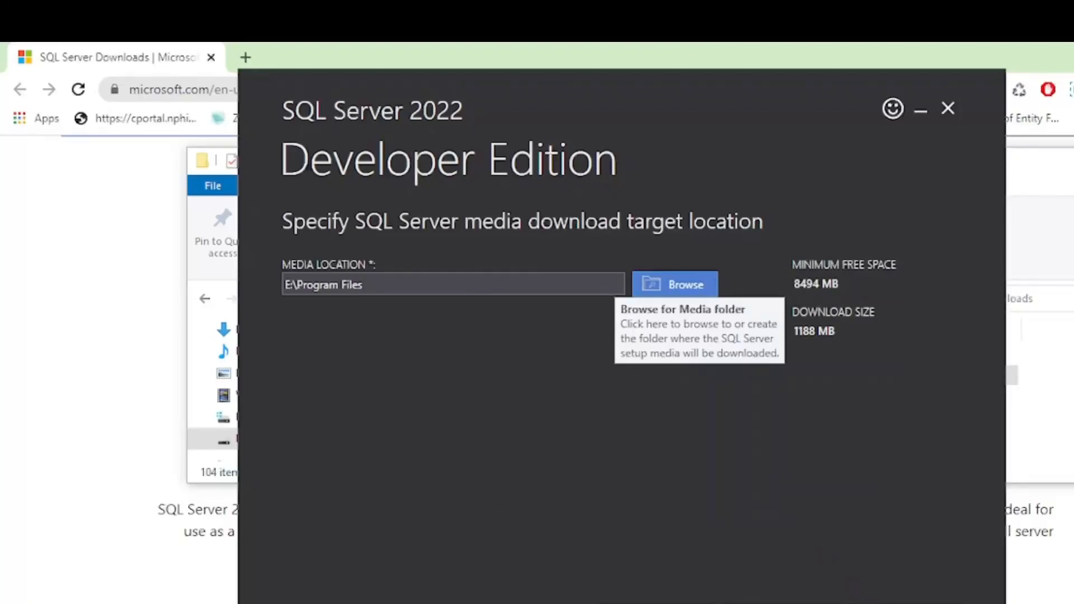
{"action": "left_click", "coordinate": [856, 592]}
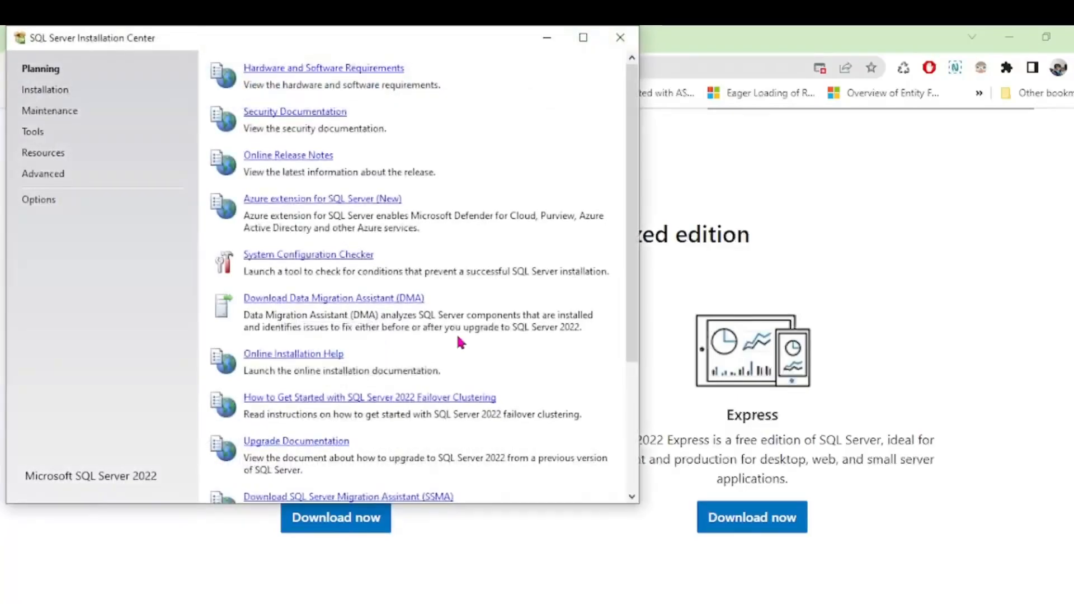
Step: Start a new SQL Server standalone installation using the free Developer edition
{"action": "left_click", "coordinate": [45, 90]}
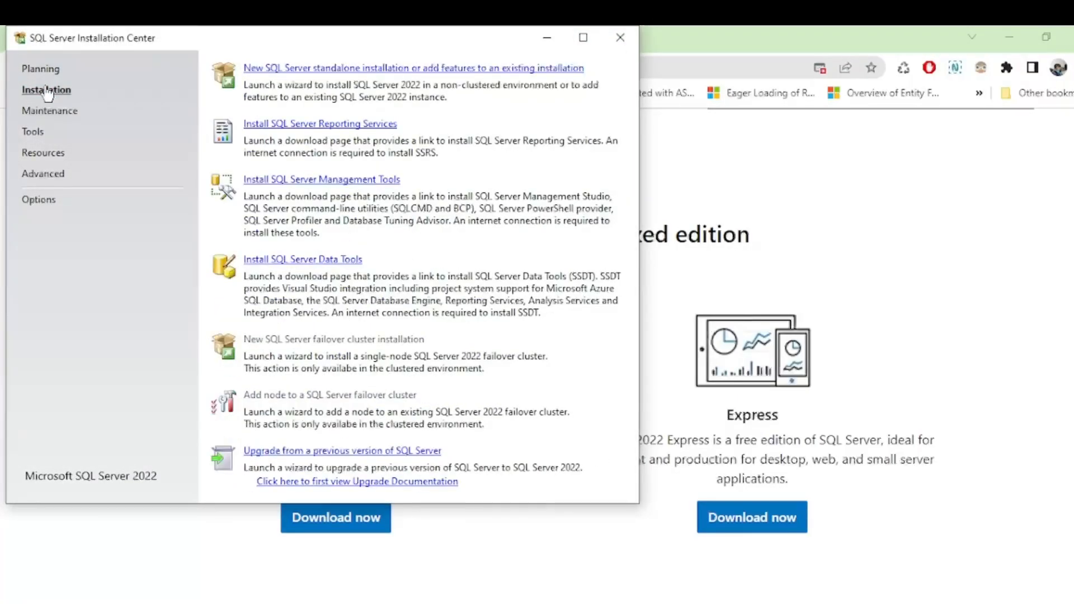
{"action": "left_click", "coordinate": [350, 68]}
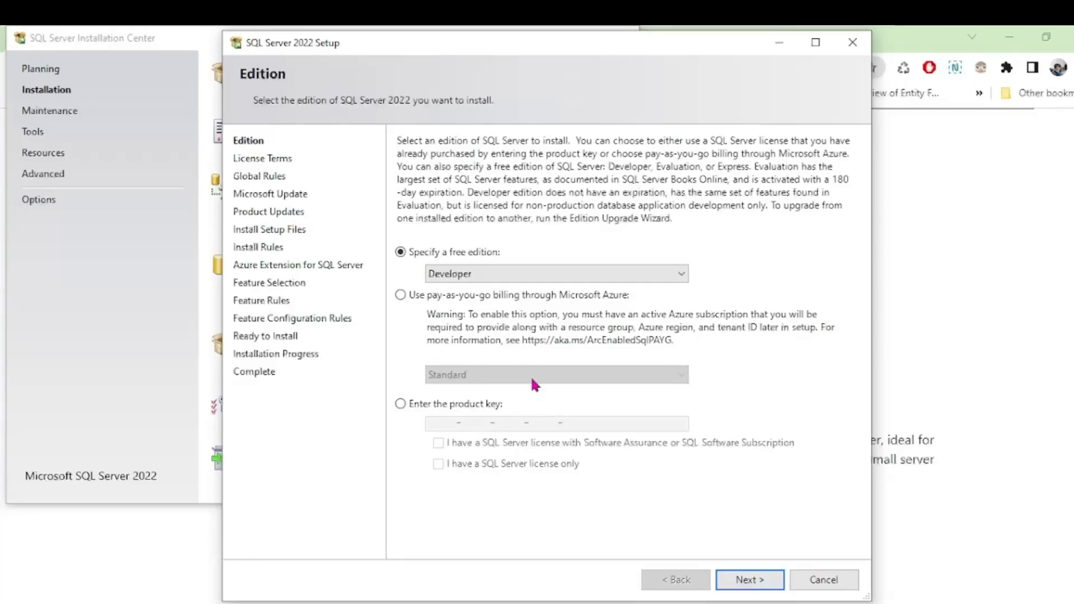
{"action": "left_click", "coordinate": [747, 579]}
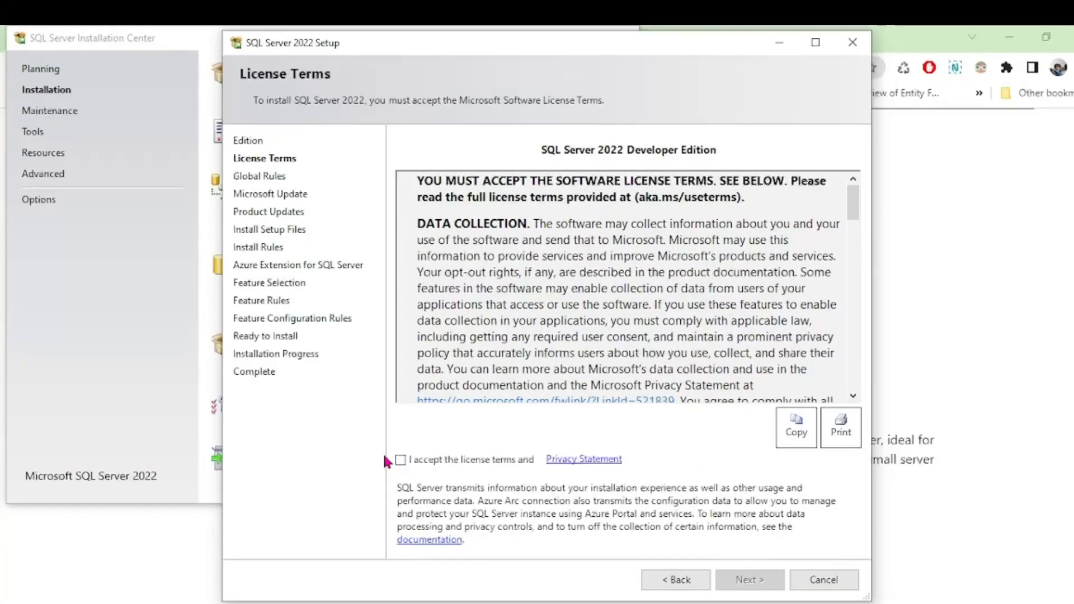
Step: Accept the license terms and continue without using Microsoft Update to check for updates
{"action": "left_click", "coordinate": [400, 460]}
{"action": "left_click", "coordinate": [737, 577]}
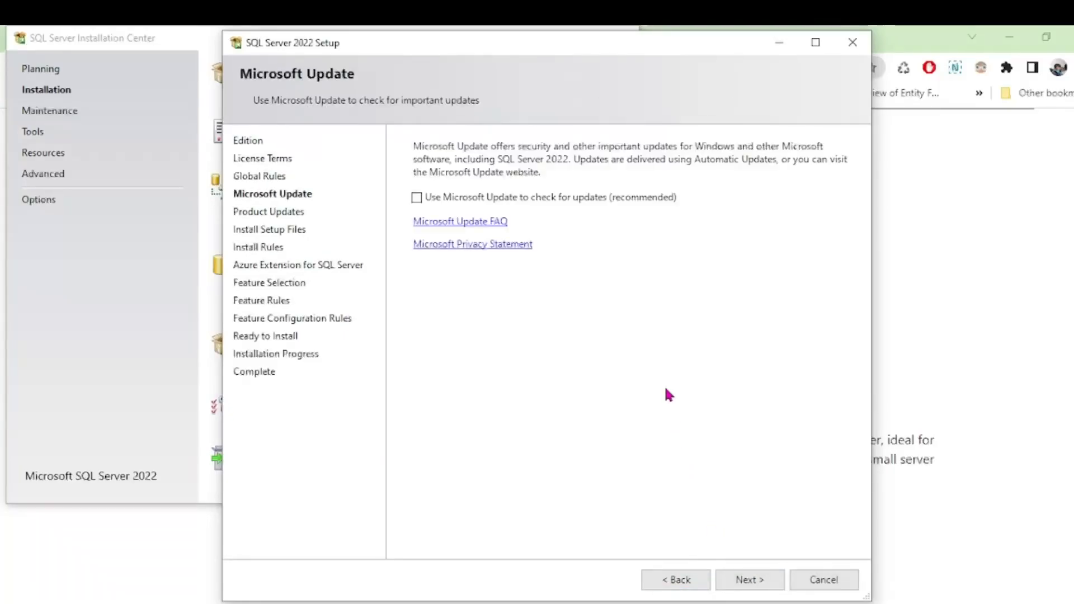
{"action": "left_click", "coordinate": [750, 579]}
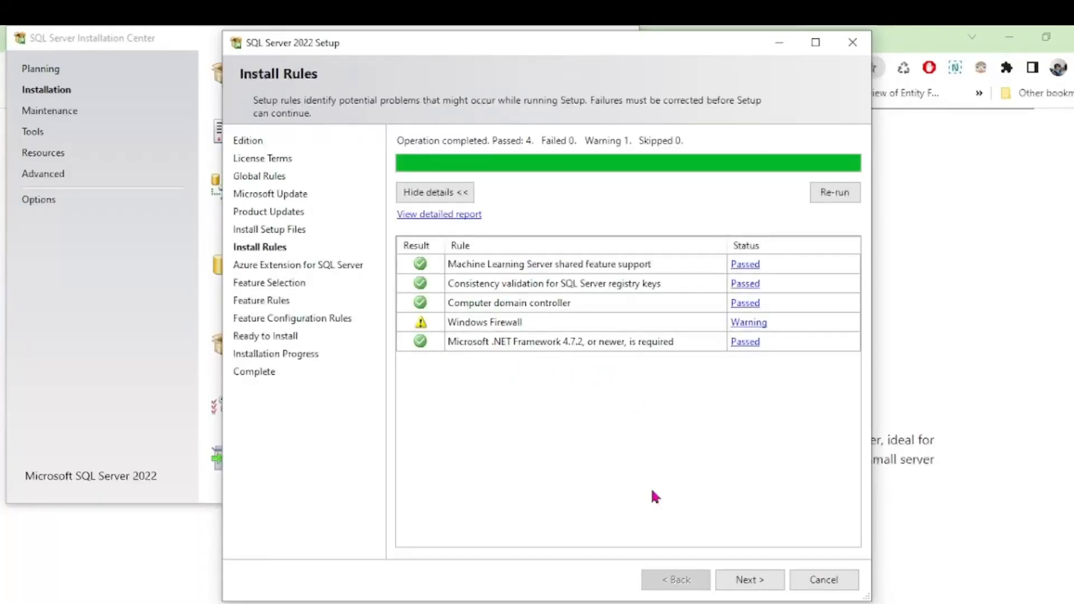
Step: Continue past the install rules and exclude the Azure Extension for SQL Server from the installation
{"action": "left_click", "coordinate": [737, 581]}
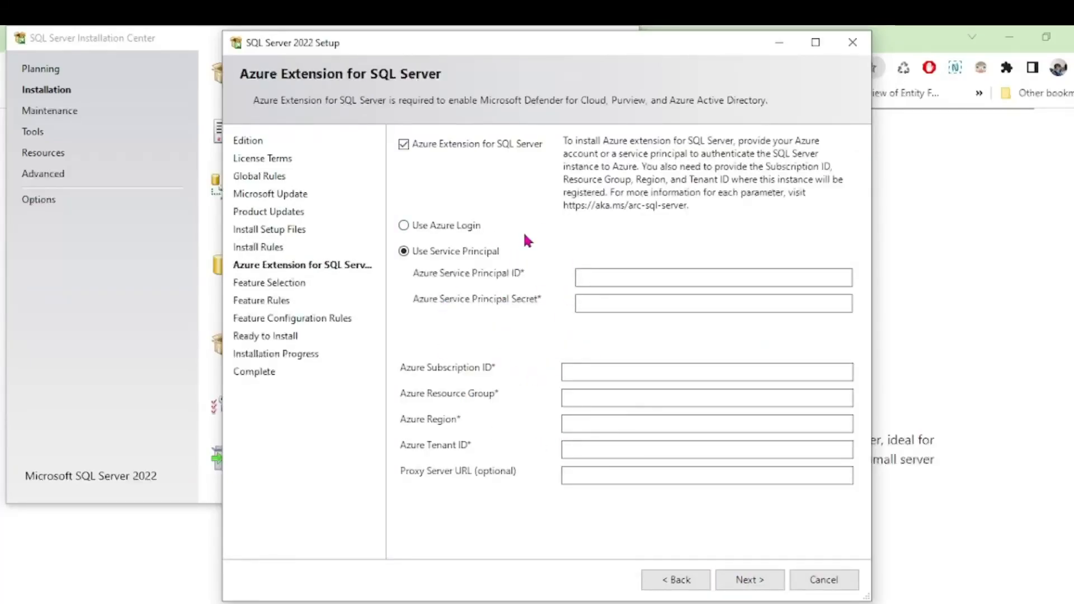
{"action": "left_click", "coordinate": [458, 146]}
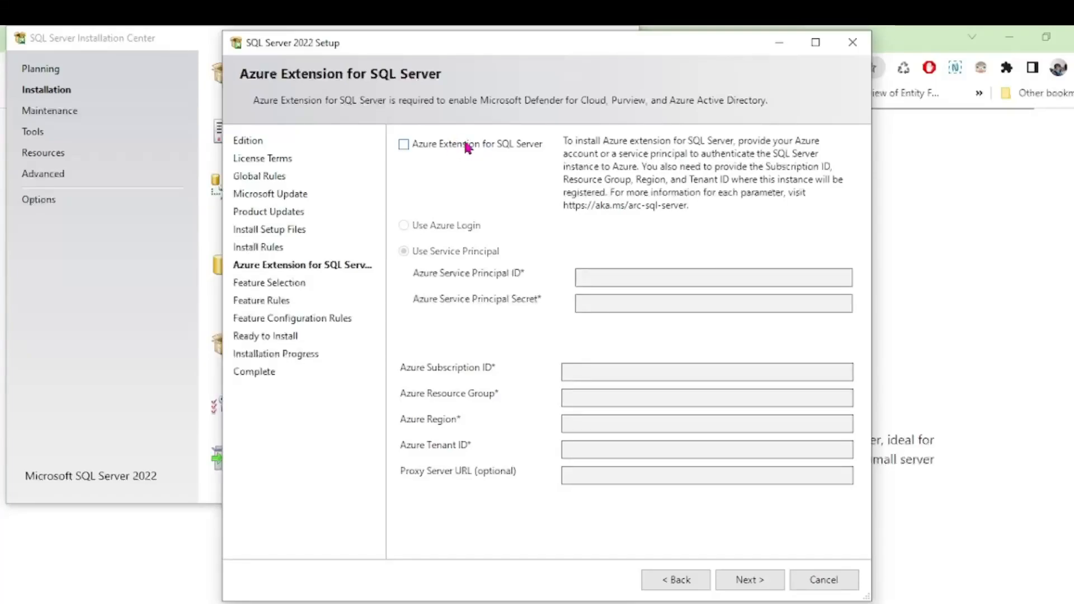
Step: Continue to feature selection and select Database Engine Services with Full-Text and Semantic Extractions for Search
{"action": "left_click", "coordinate": [750, 578]}
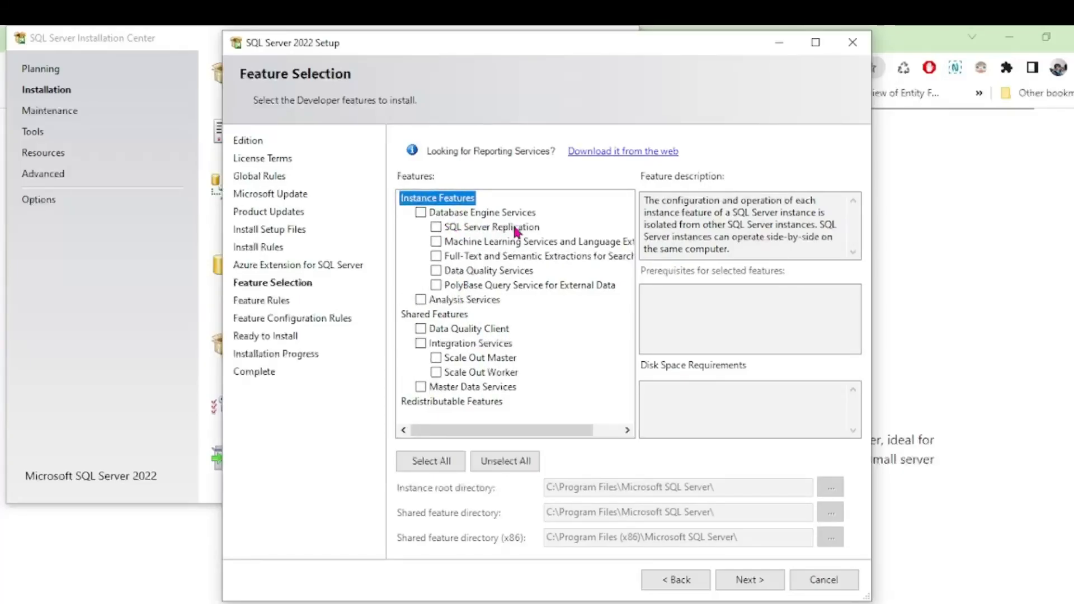
{"action": "left_click", "coordinate": [436, 229]}
{"action": "left_click", "coordinate": [459, 257]}
{"action": "left_click", "coordinate": [436, 256]}
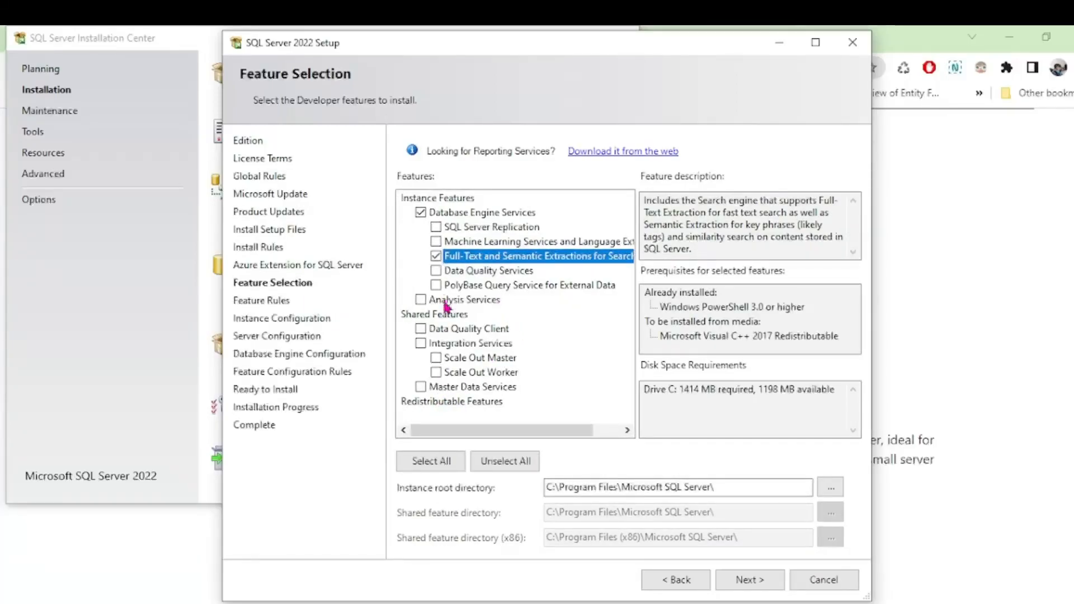
Step: Browse to a different folder for the instance root directory, confirm it and continue with the setup
{"action": "left_click", "coordinate": [830, 487]}
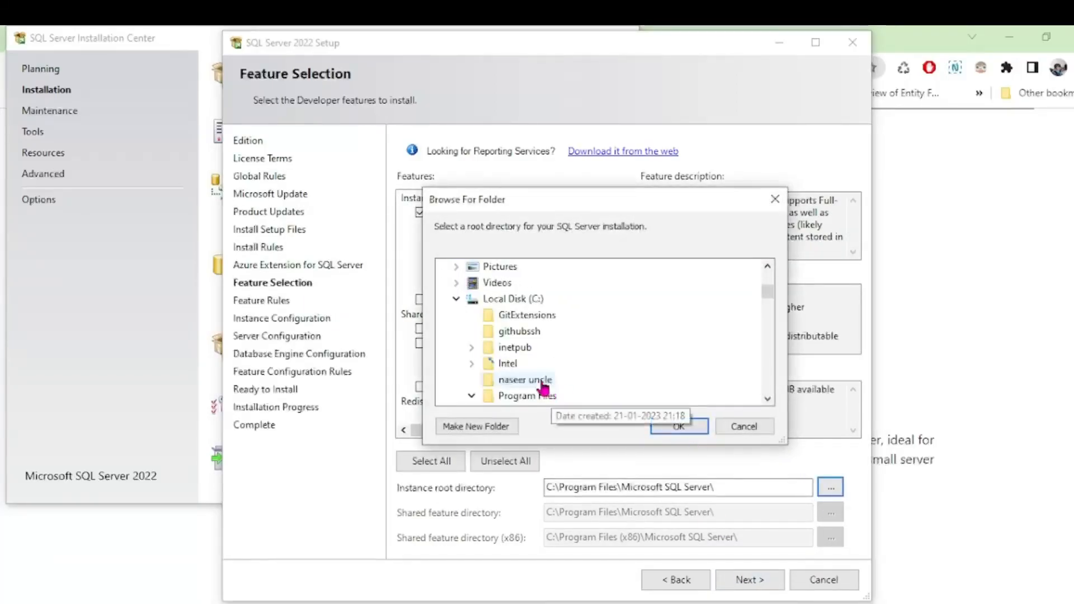
{"action": "left_click", "coordinate": [457, 300]}
{"action": "left_click", "coordinate": [509, 334]}
{"action": "scroll", "coordinate": [564, 358], "scroll_direction": "down", "scroll_amount": 2}
{"action": "double_click", "coordinate": [527, 331]}
{"action": "left_click", "coordinate": [679, 426]}
{"action": "left_click", "coordinate": [750, 579]}
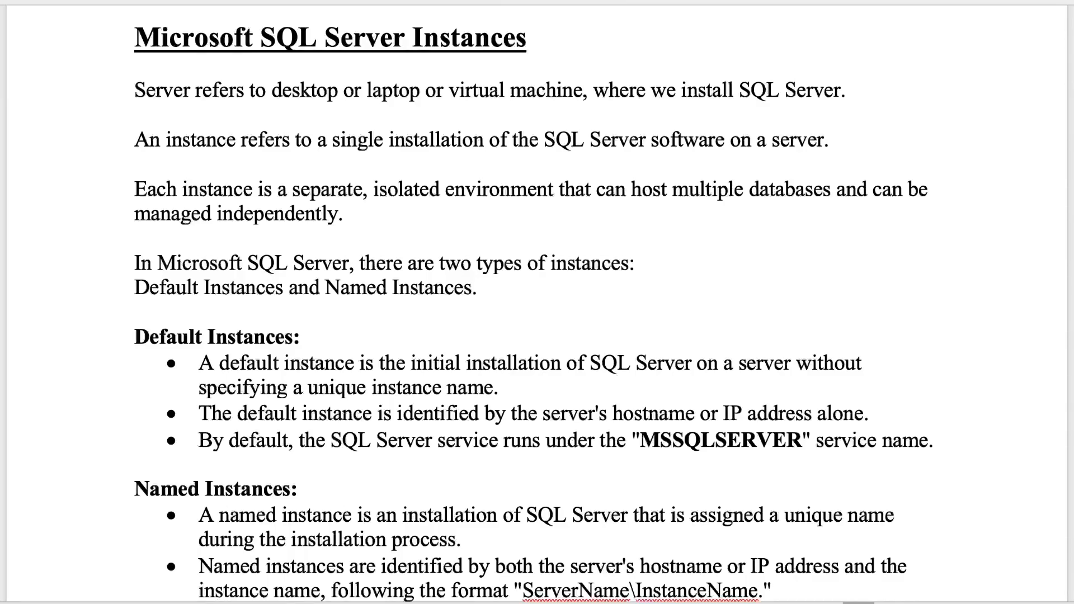
Step: Highlight the definitions of server and instance in the Microsoft SQL Server Instances notes
{"action": "left_click_drag", "start_coordinate": [135, 90], "coordinate": [841, 89]}
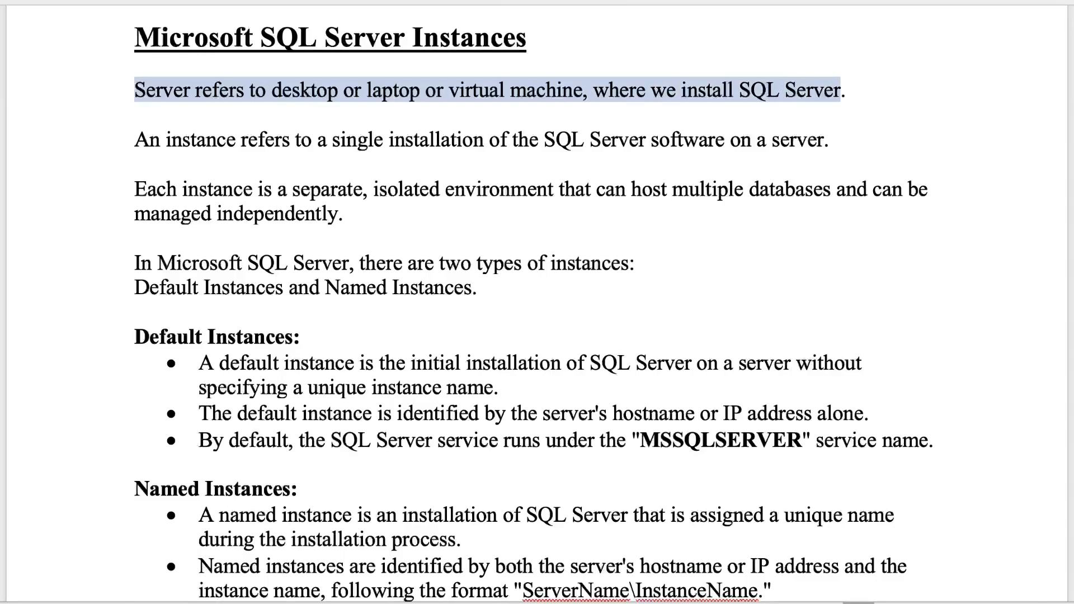
{"action": "left_click_drag", "start_coordinate": [151, 139], "coordinate": [844, 139]}
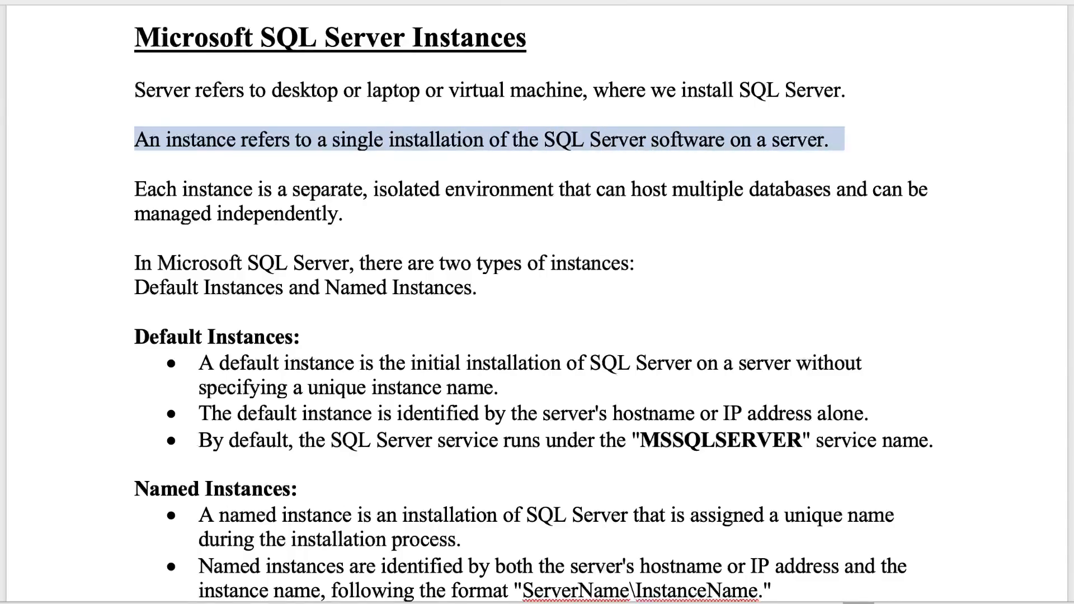
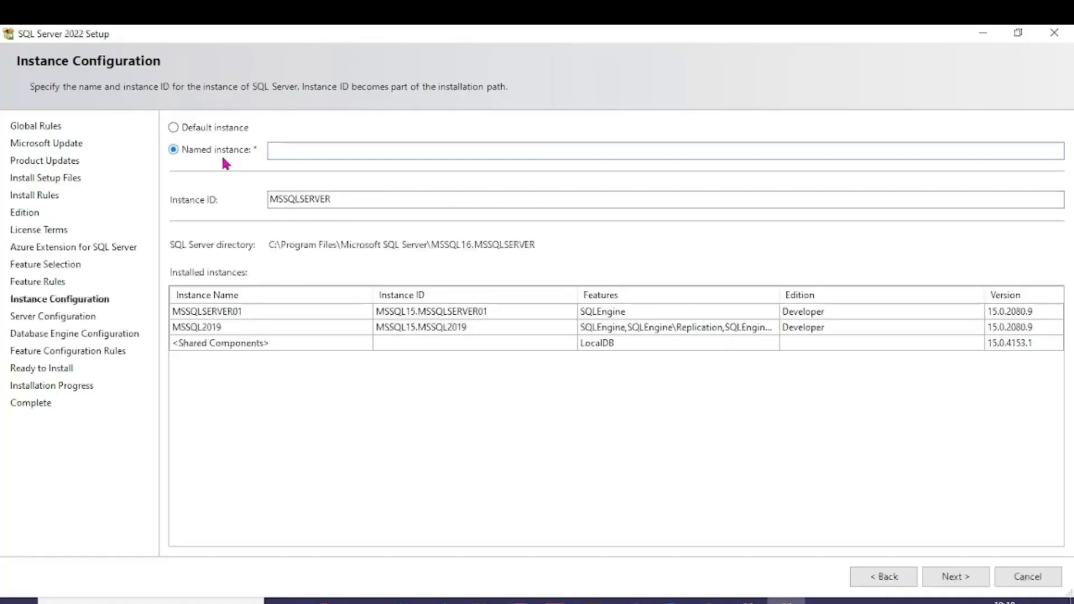
Step: Try Instance1 as the name of the named instance
{"action": "type", "text": "Instance1"}
{"action": "double_click", "coordinate": [281, 151]}
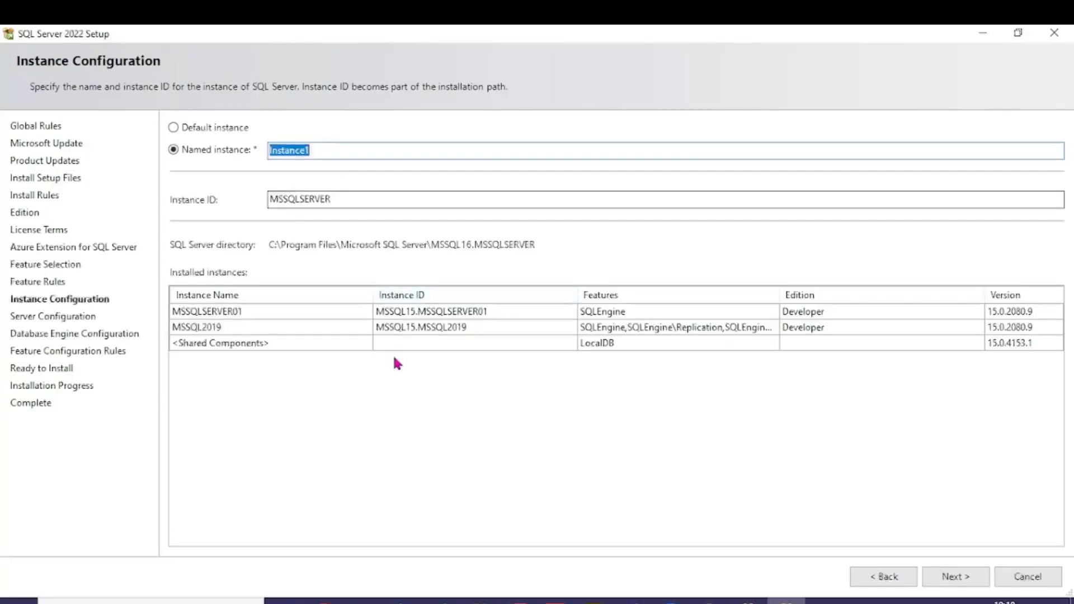
{"action": "left_click", "coordinate": [410, 386]}
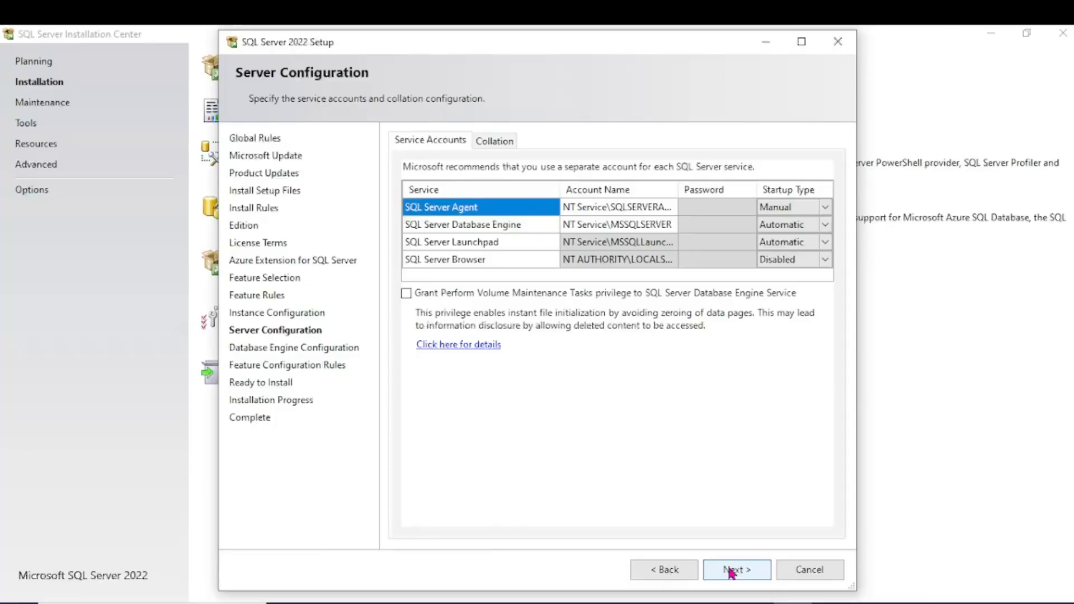
Step: Keep the default service accounts, choose Mixed Mode authentication, then enter and confirm the password for the sa account
{"action": "left_click", "coordinate": [730, 571]}
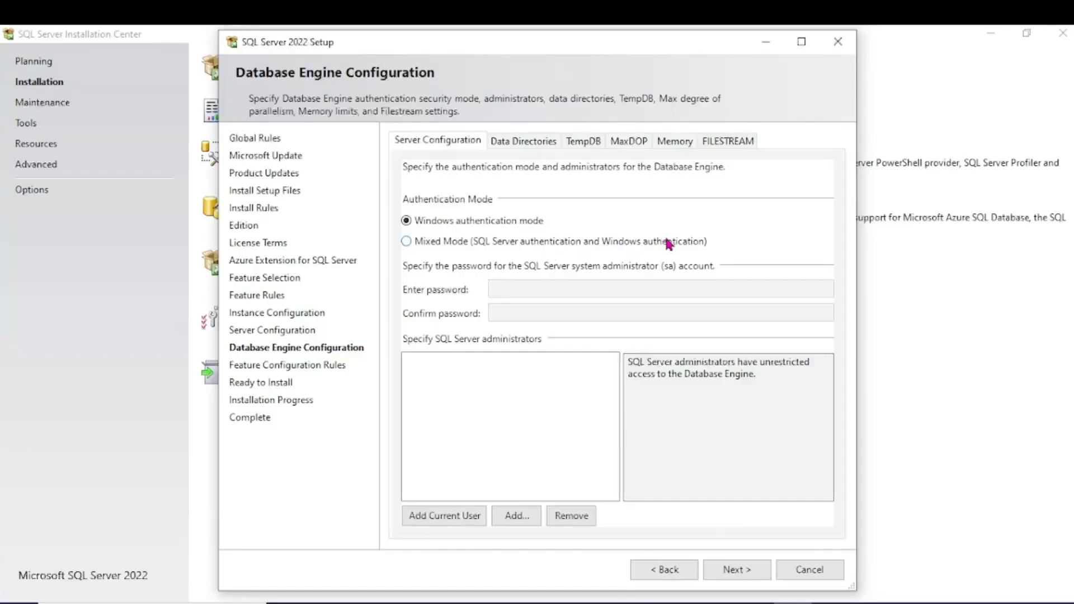
{"action": "left_click", "coordinate": [443, 244]}
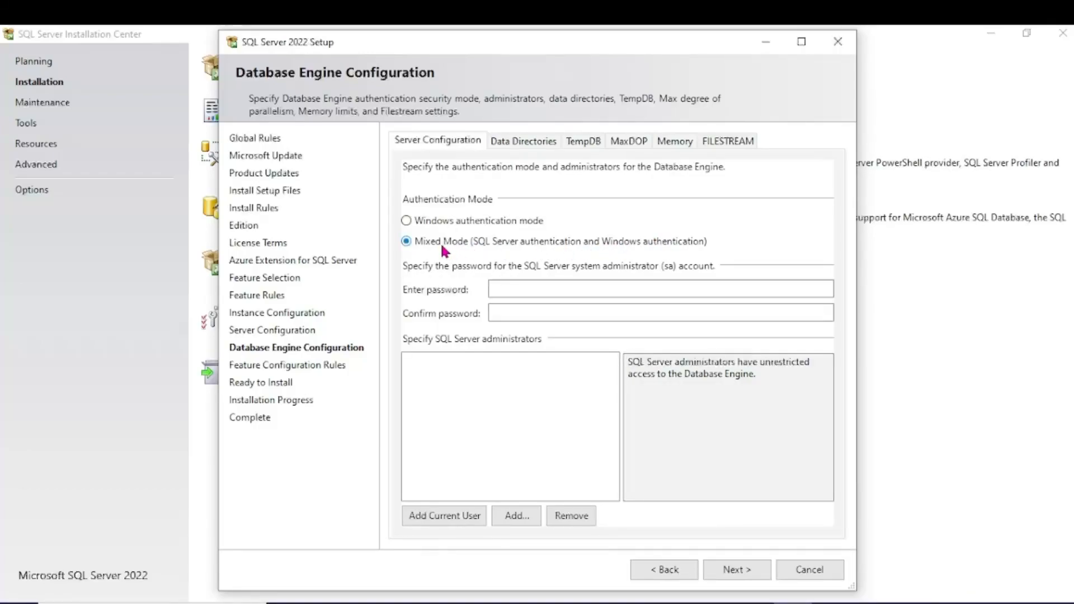
{"action": "left_click", "coordinate": [516, 289]}
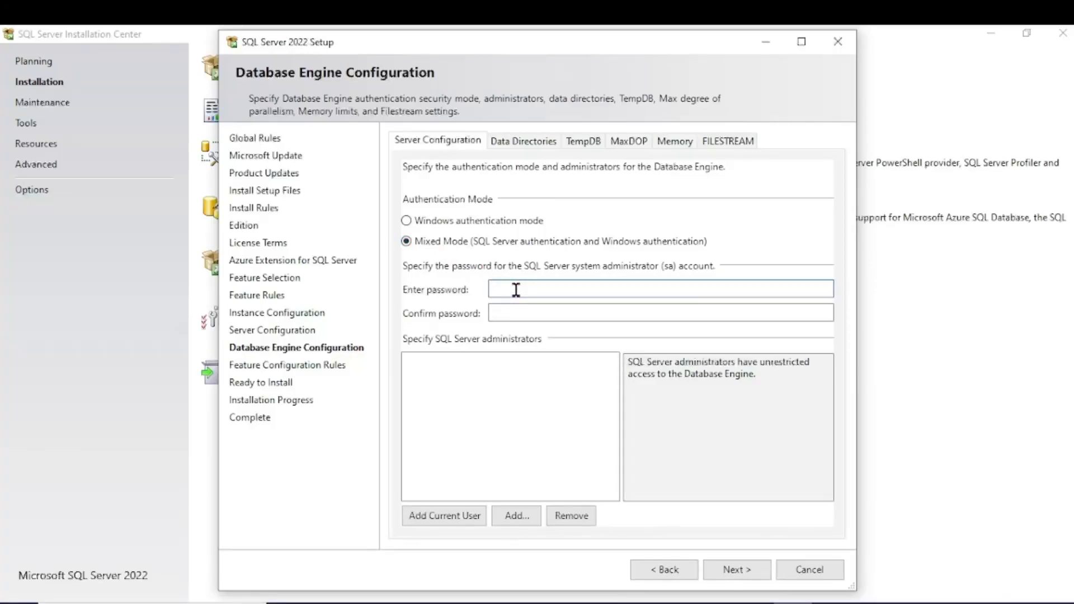
{"action": "type", "text": "●●●●●●●"}
{"action": "left_click", "coordinate": [525, 309]}
{"action": "type", "text": "●●●●"}
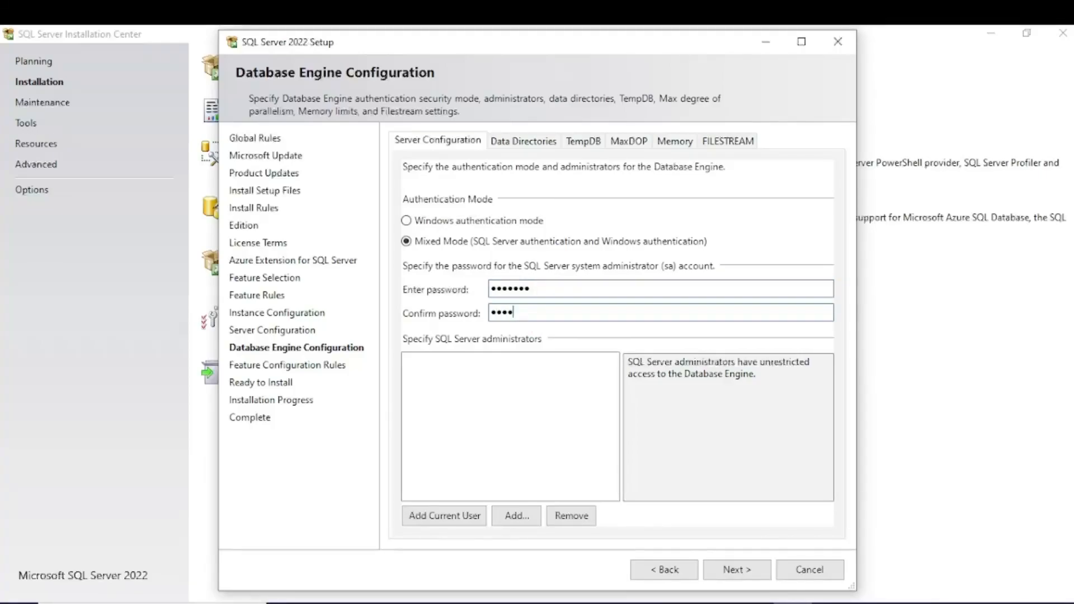
{"action": "type", "text": "●●●"}
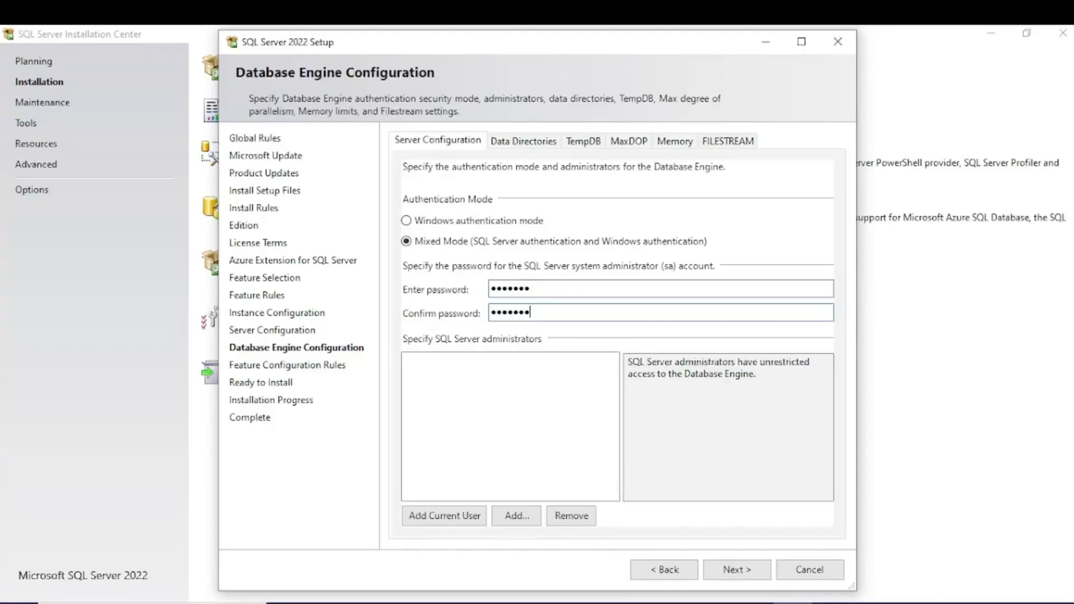
Step: Add the current user as SQL Server administrator and continue through the feature configuration rules
{"action": "left_click", "coordinate": [440, 517]}
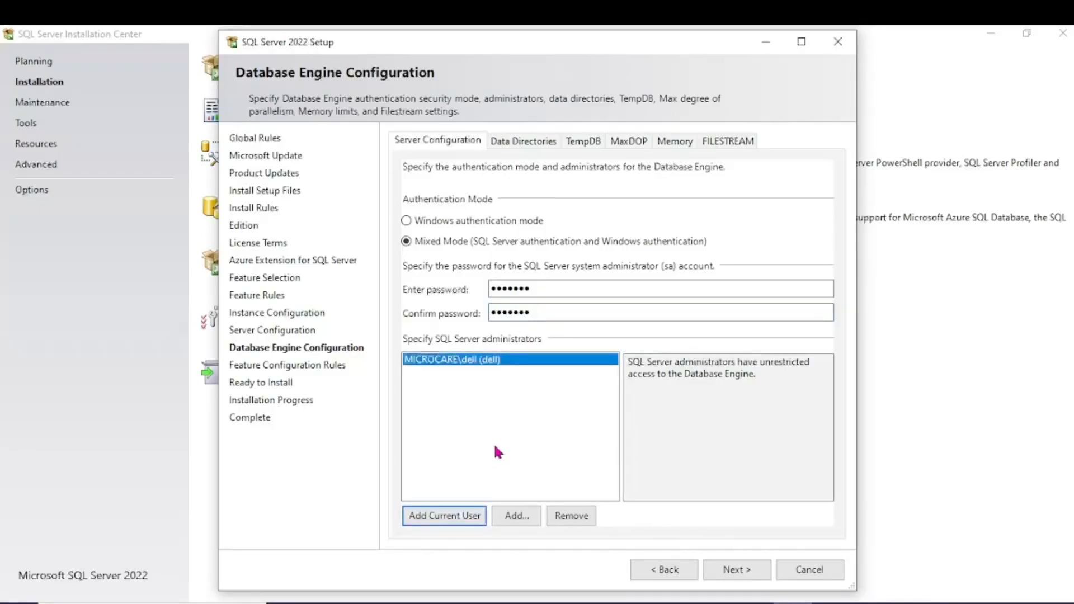
{"action": "left_click", "coordinate": [733, 569]}
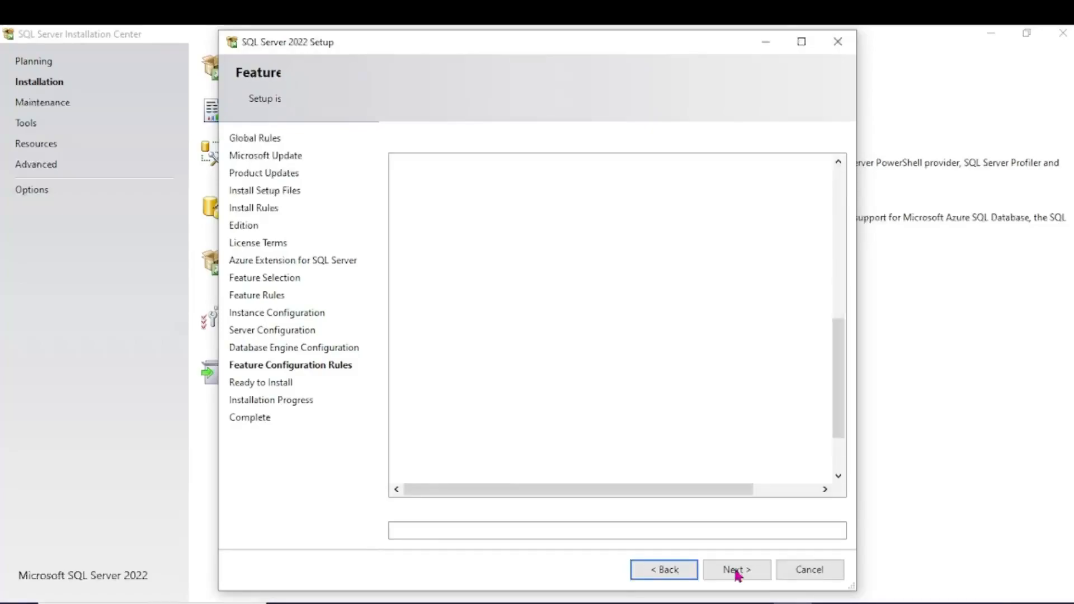
{"action": "left_click", "coordinate": [736, 572]}
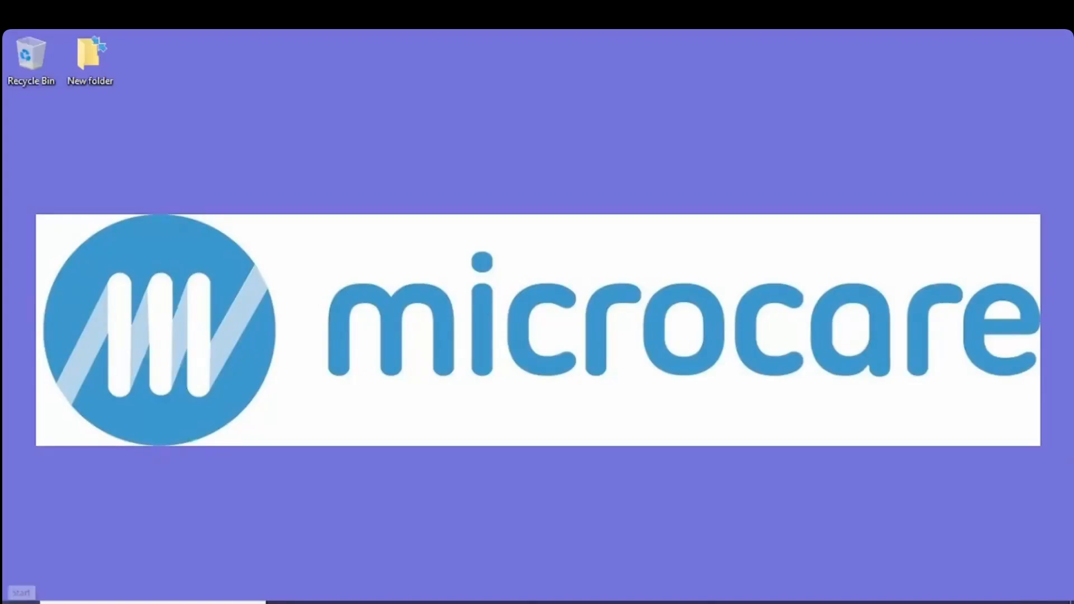
Step: Open SQL Server 2022 Configuration Manager and inspect the state and start mode of the SQL Server services
{"action": "left_click", "coordinate": [20, 602]}
{"action": "scroll", "coordinate": [143, 408], "scroll_direction": "down", "scroll_amount": 5}
{"action": "scroll", "coordinate": [140, 404], "scroll_direction": "down", "scroll_amount": 15}
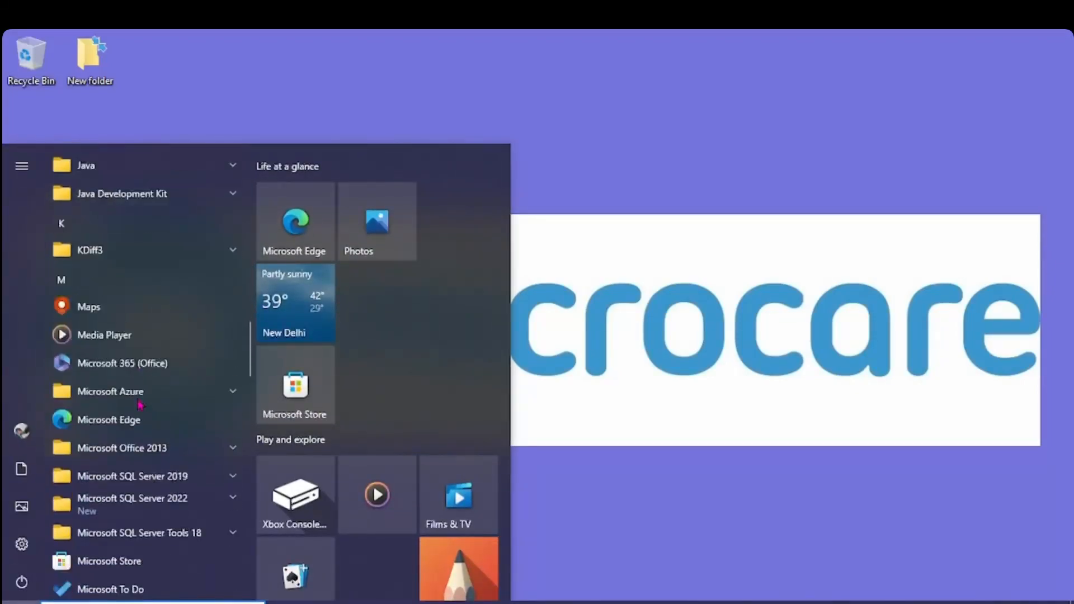
{"action": "left_click", "coordinate": [137, 362]}
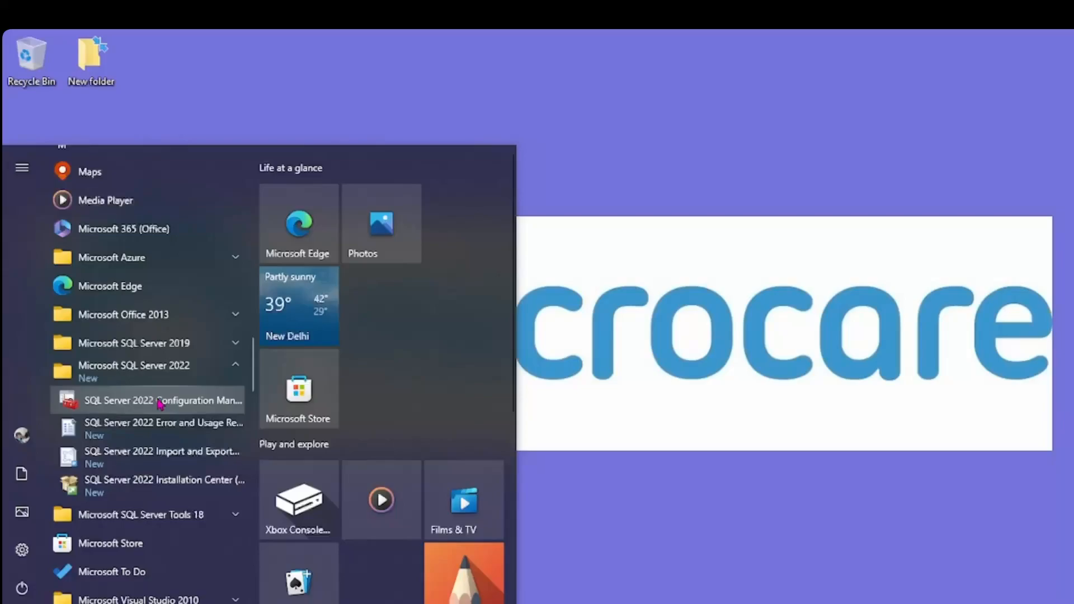
{"action": "left_click", "coordinate": [160, 400]}
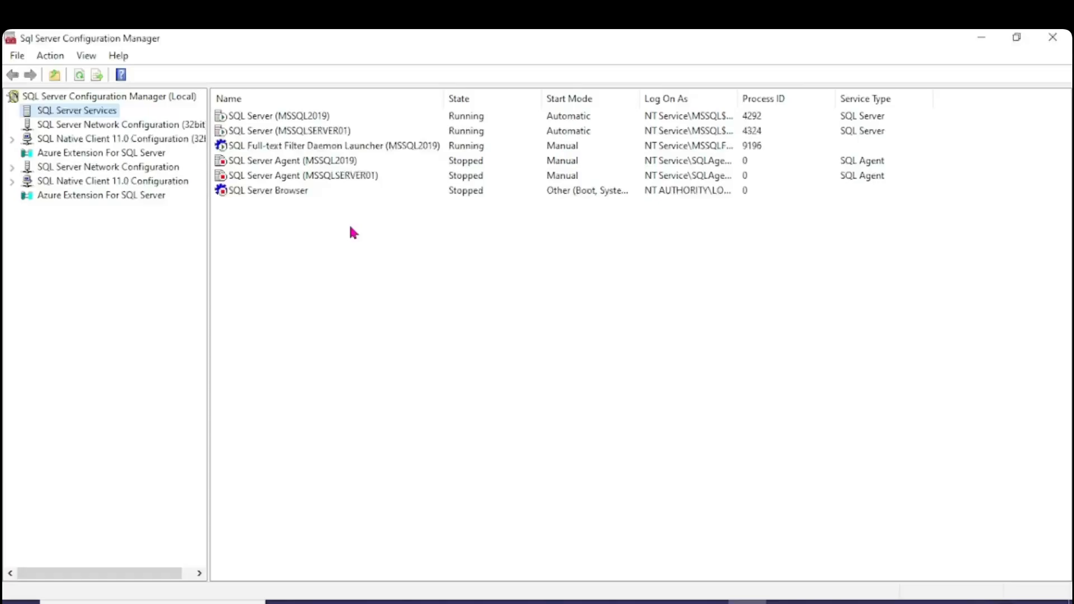
{"action": "right_click", "coordinate": [572, 130]}
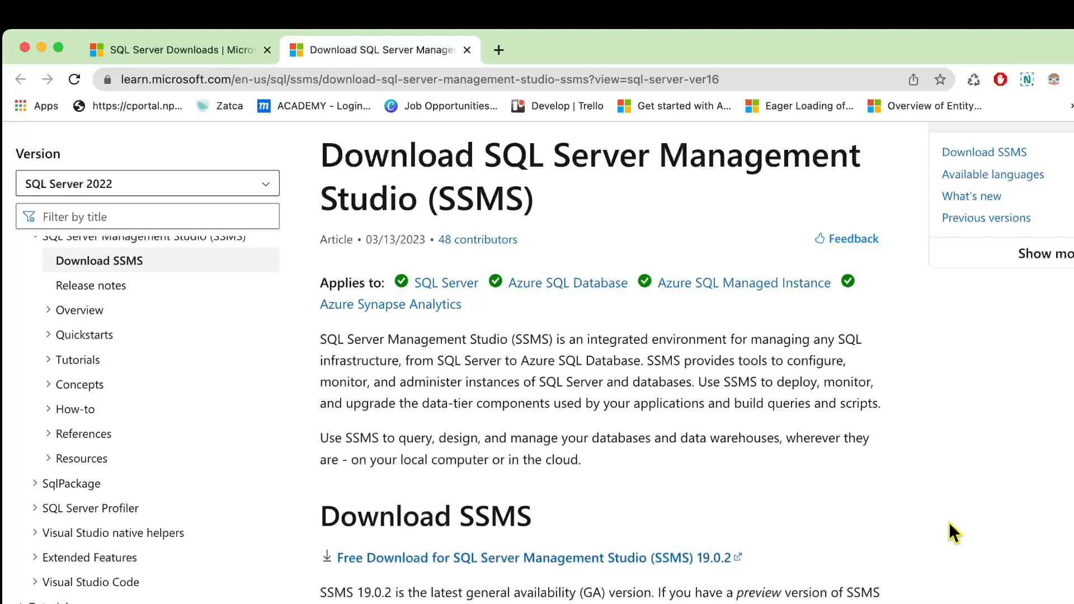
Step: Review the Download SSMS section of the SQL Server Management Studio download page
{"action": "scroll", "coordinate": [949, 524], "scroll_direction": "down", "scroll_amount": 3}
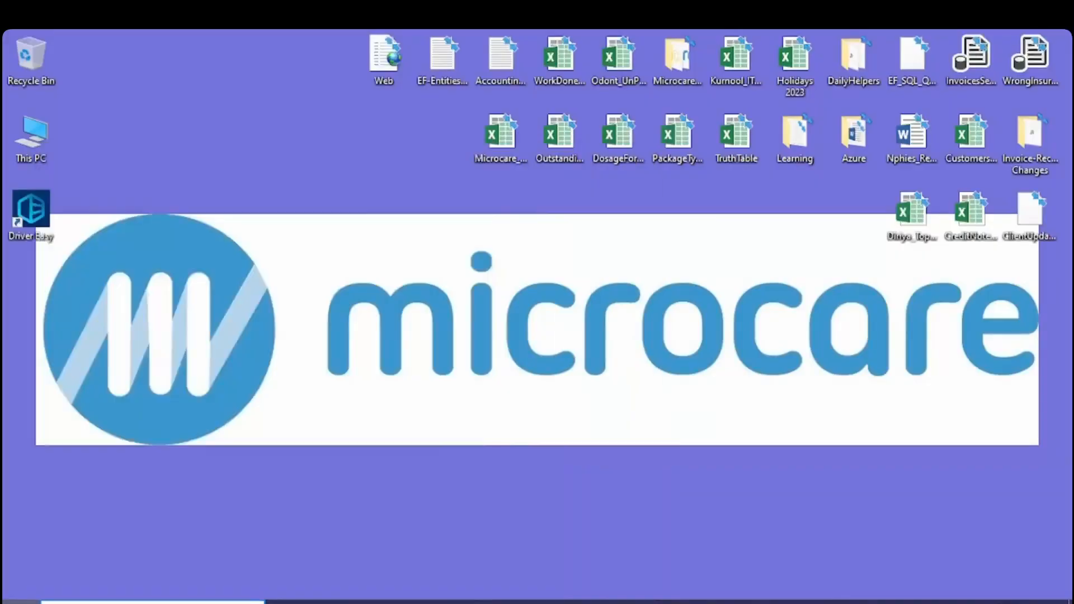
Step: Launch SQL Server Management Studio from the installed Microsoft SQL Server Tools 18 programs
{"action": "key", "text": "super"}
{"action": "scroll", "coordinate": [162, 438], "scroll_direction": "down", "scroll_amount": 10}
{"action": "scroll", "coordinate": [162, 438], "scroll_direction": "down", "scroll_amount": 12}
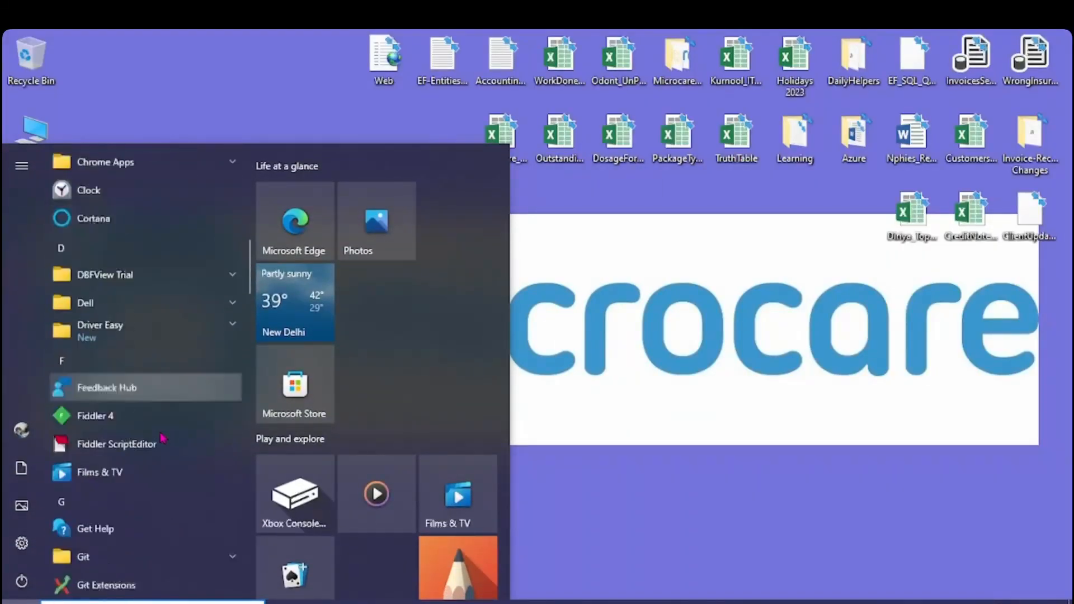
{"action": "scroll", "coordinate": [162, 438], "scroll_direction": "down", "scroll_amount": 5}
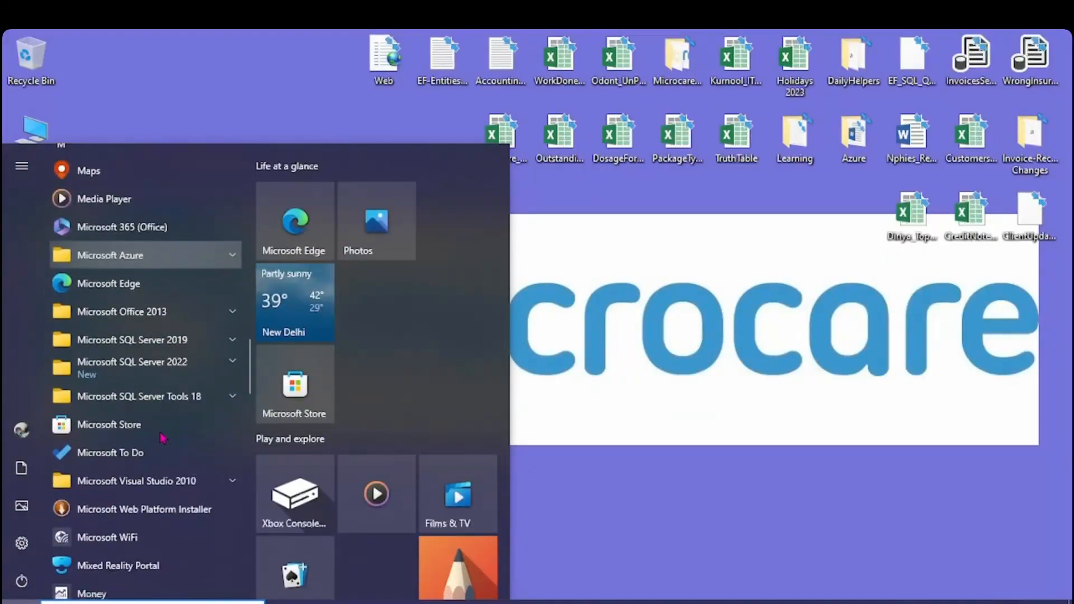
{"action": "left_click", "coordinate": [155, 404]}
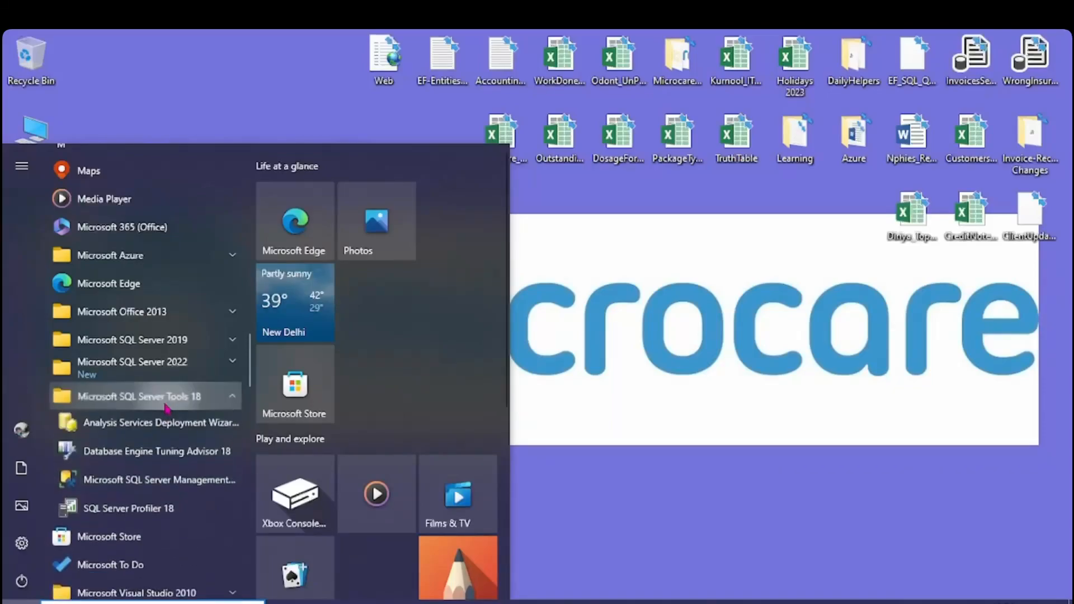
{"action": "left_click", "coordinate": [147, 482]}
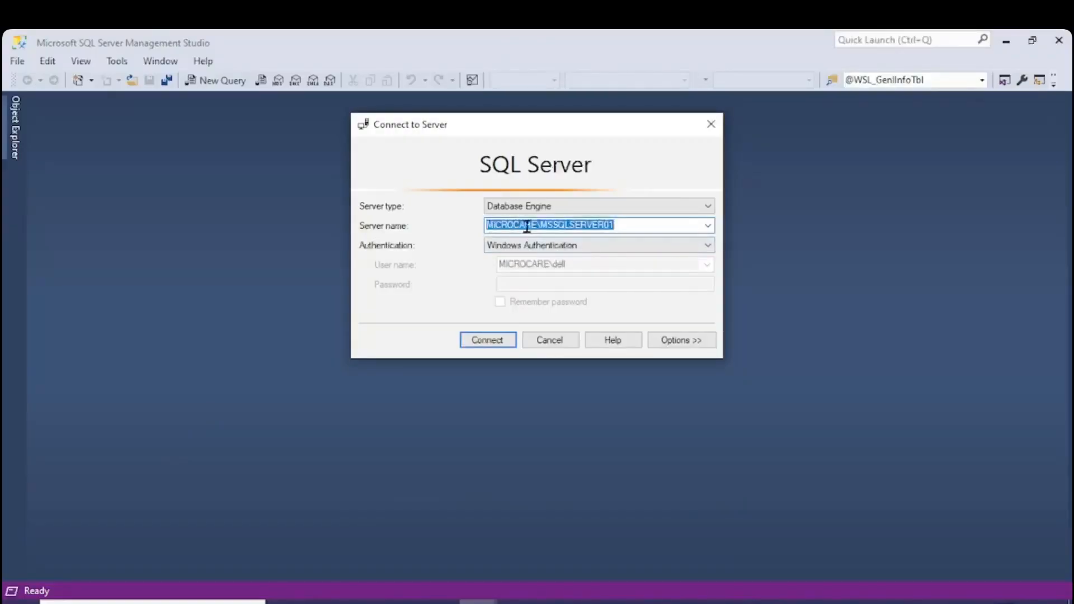
Step: Browse the local database engines and select MICROCARE\MSSQL2019 as the server to connect to
{"action": "left_click", "coordinate": [635, 225]}
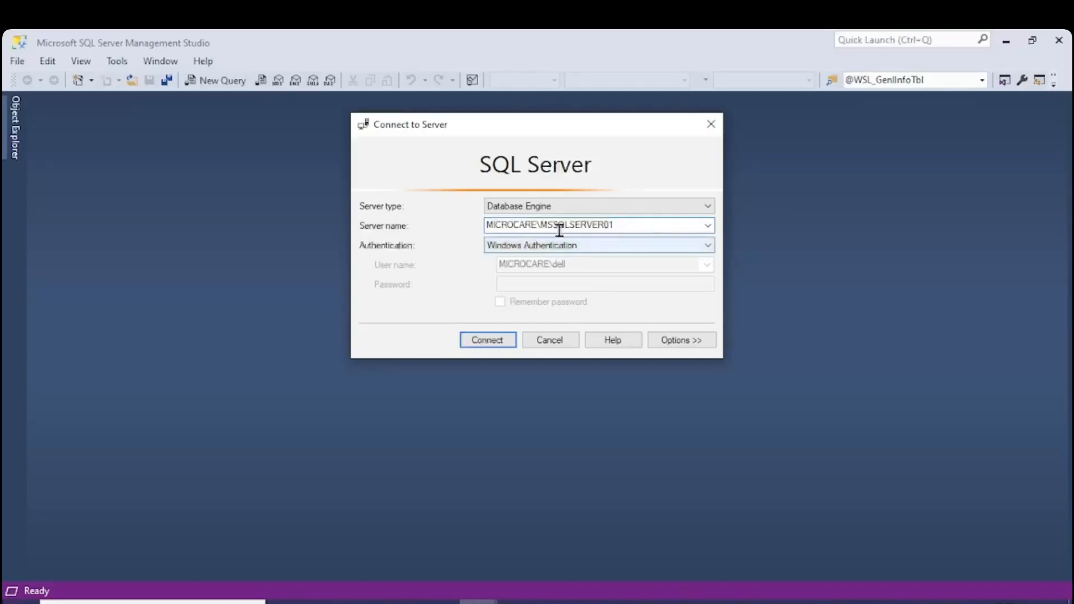
{"action": "left_click", "coordinate": [707, 226]}
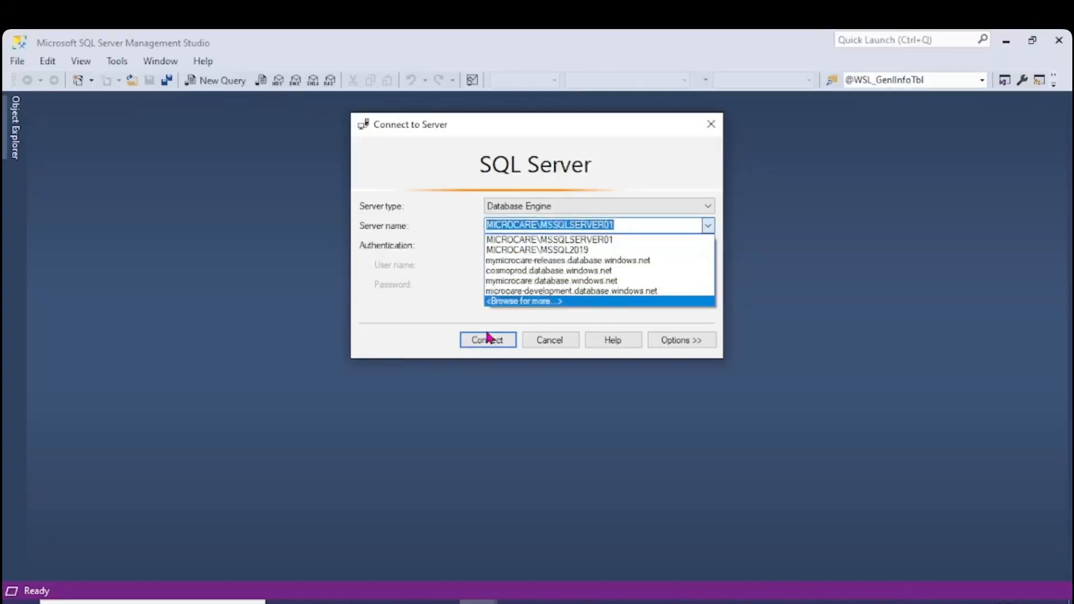
{"action": "left_click", "coordinate": [516, 302]}
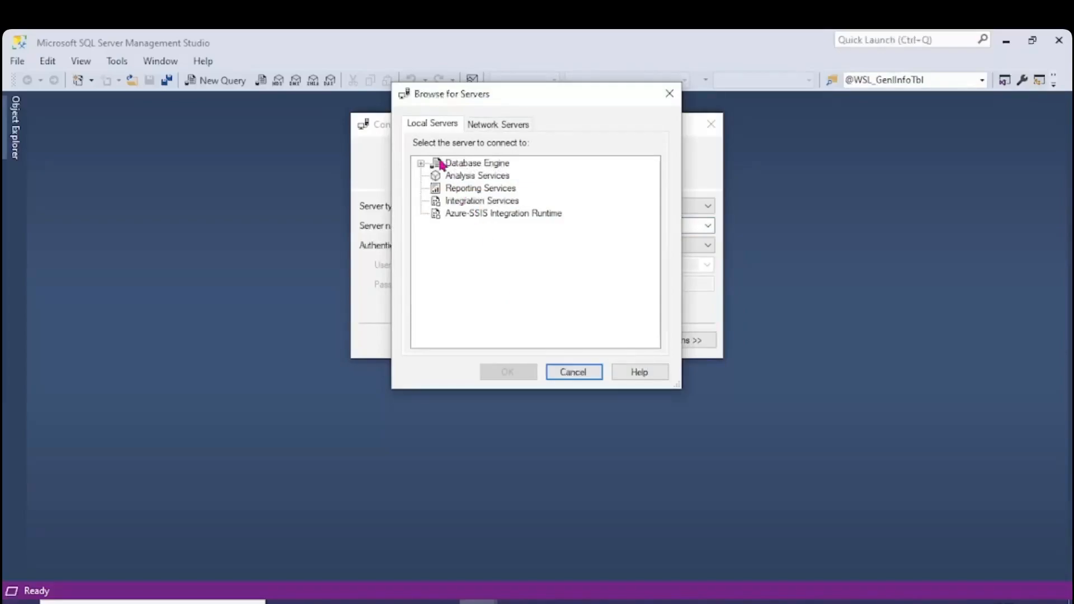
{"action": "left_click", "coordinate": [420, 164]}
{"action": "left_click", "coordinate": [476, 176]}
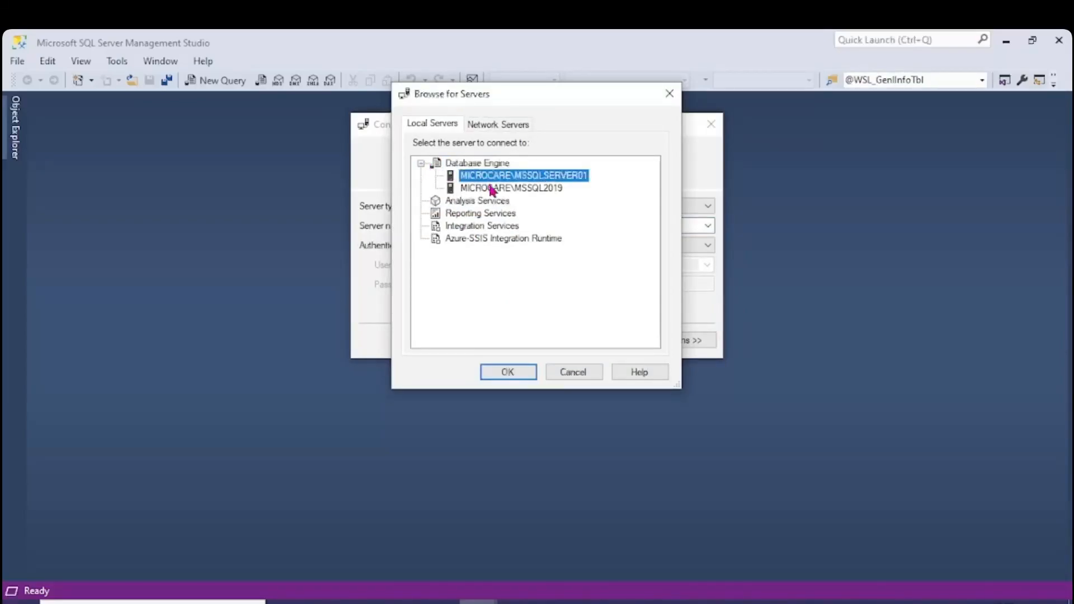
{"action": "left_click", "coordinate": [495, 189]}
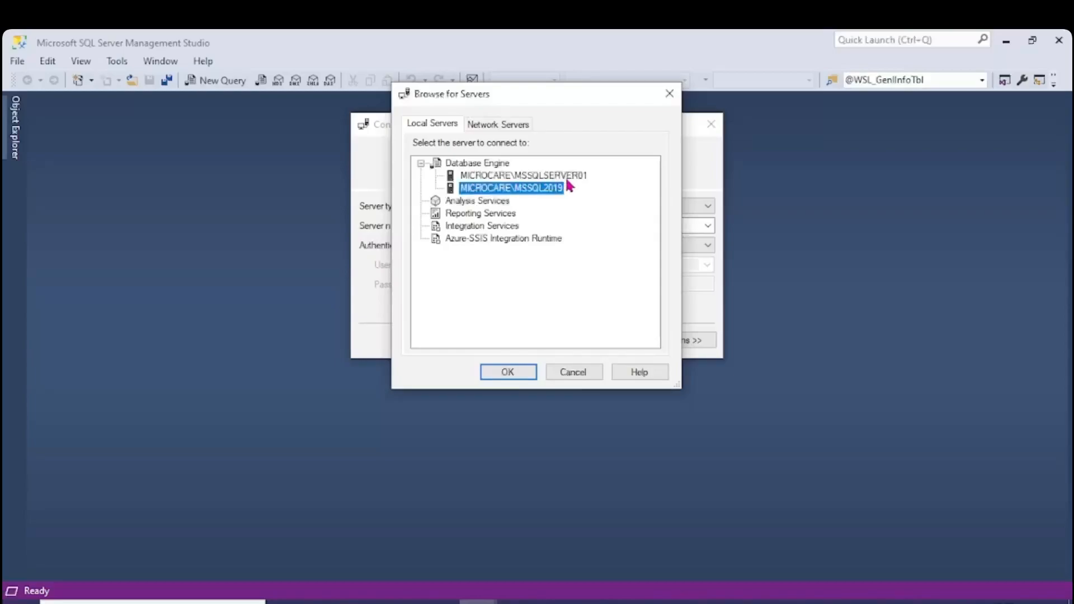
{"action": "left_click", "coordinate": [508, 372]}
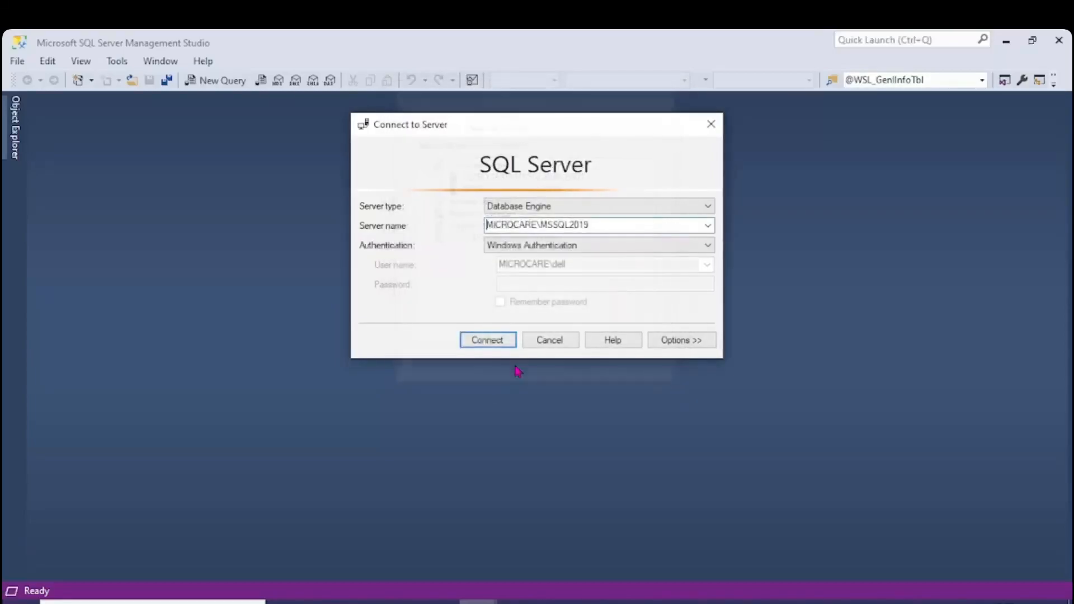
Step: Connect using SQL Server Authentication with login sa, entering and remembering the account password, and expand the server's databases
{"action": "left_click", "coordinate": [511, 246]}
{"action": "left_click", "coordinate": [523, 262]}
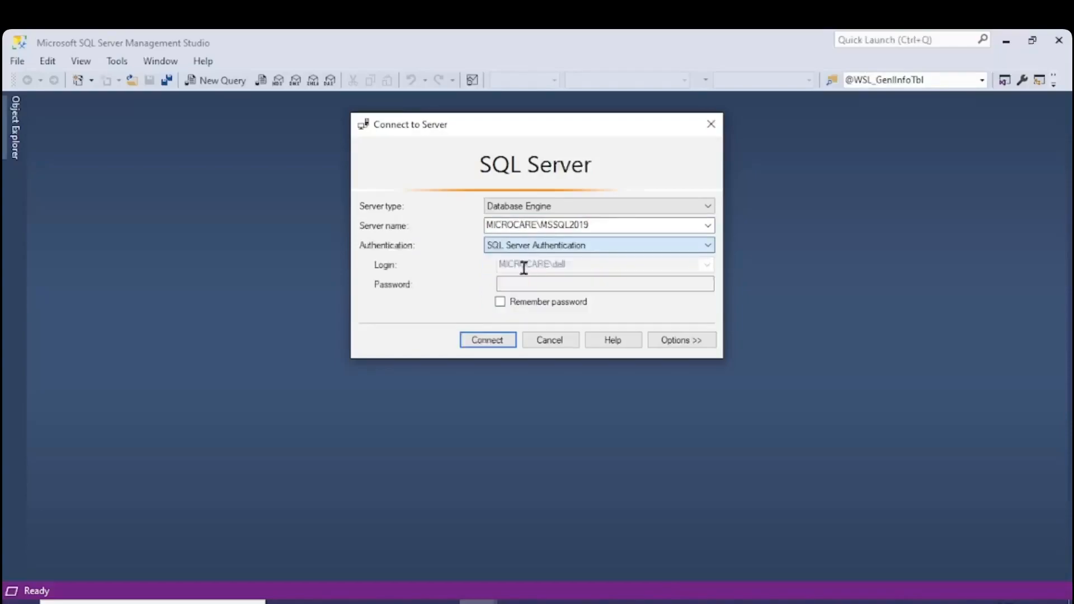
{"action": "left_click", "coordinate": [525, 264]}
{"action": "type", "text": "sa"}
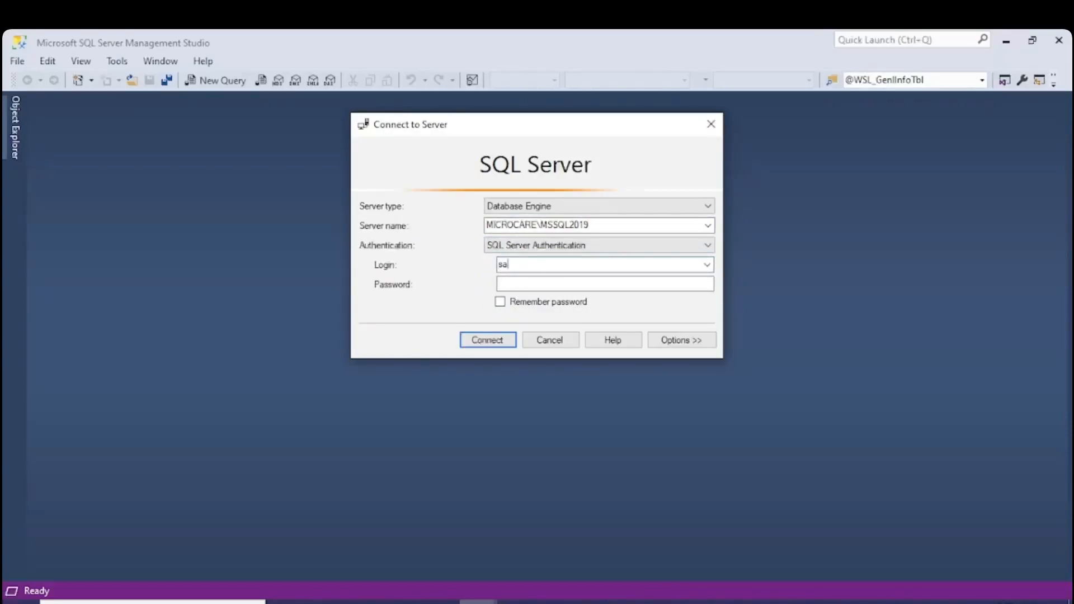
{"action": "left_click", "coordinate": [522, 281]}
{"action": "type", "text": "*******"}
{"action": "left_click", "coordinate": [519, 301]}
{"action": "left_click", "coordinate": [486, 340]}
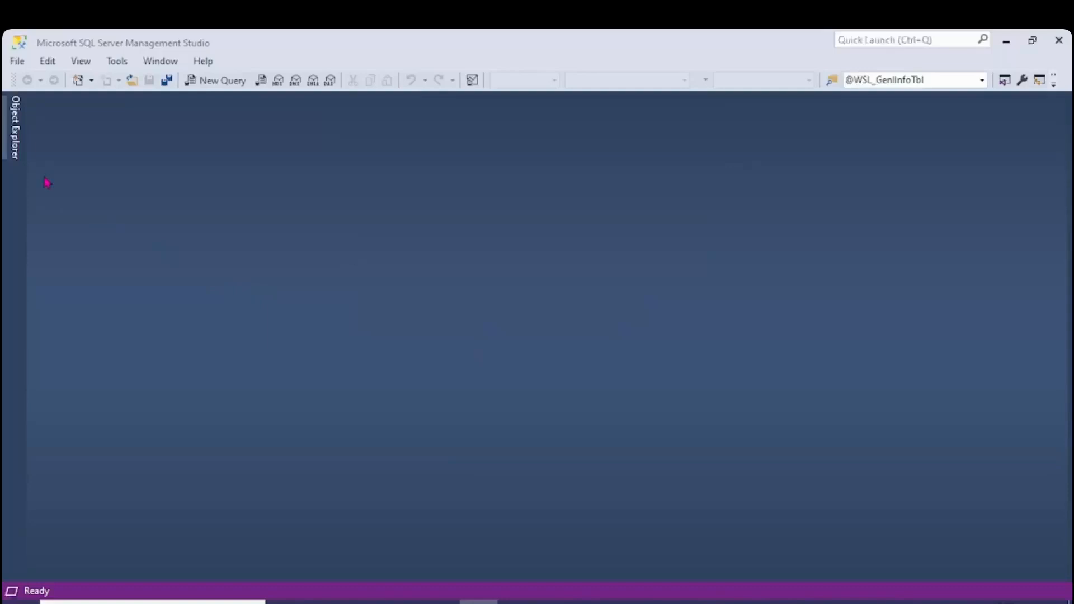
{"action": "left_click", "coordinate": [47, 157]}
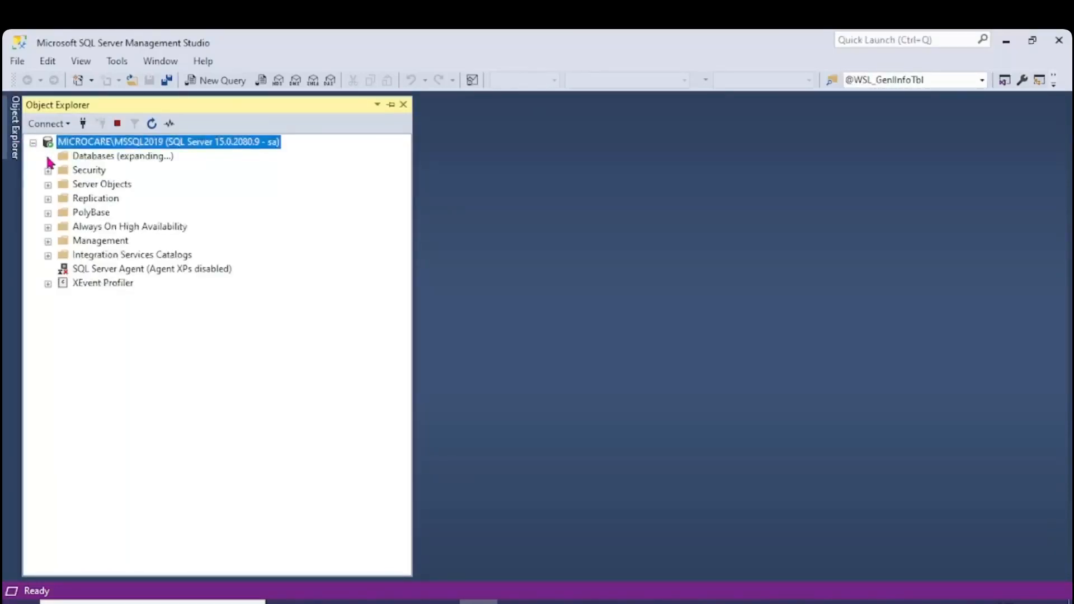